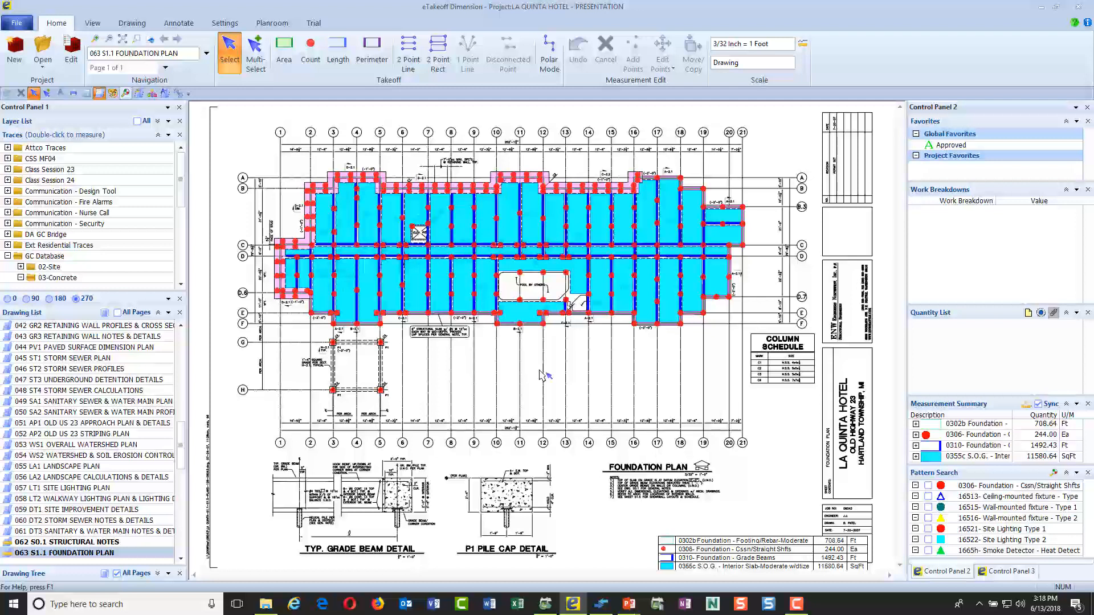
- Start the eTakeoff Bridge and begin a new bridge named LaQuinta Hotel for the current takeoff project
click(93, 24)
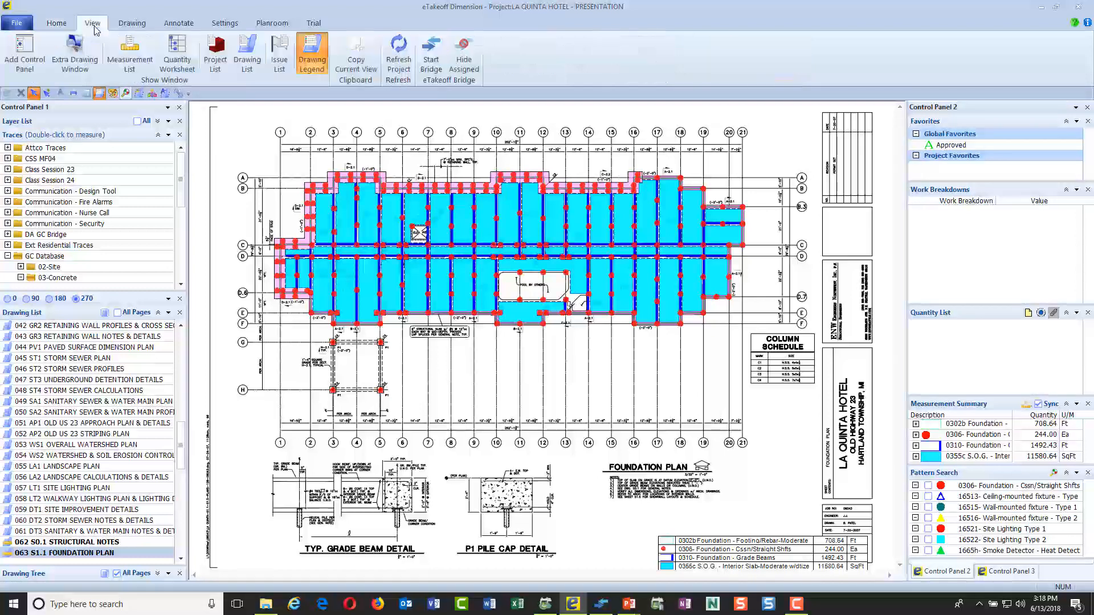
click(428, 62)
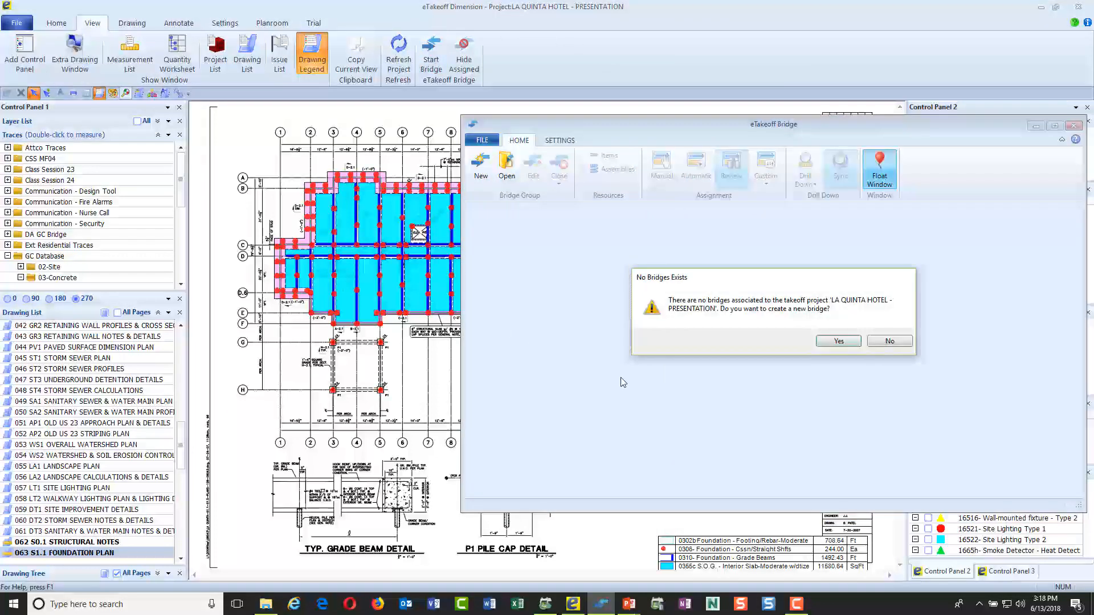
click(840, 341)
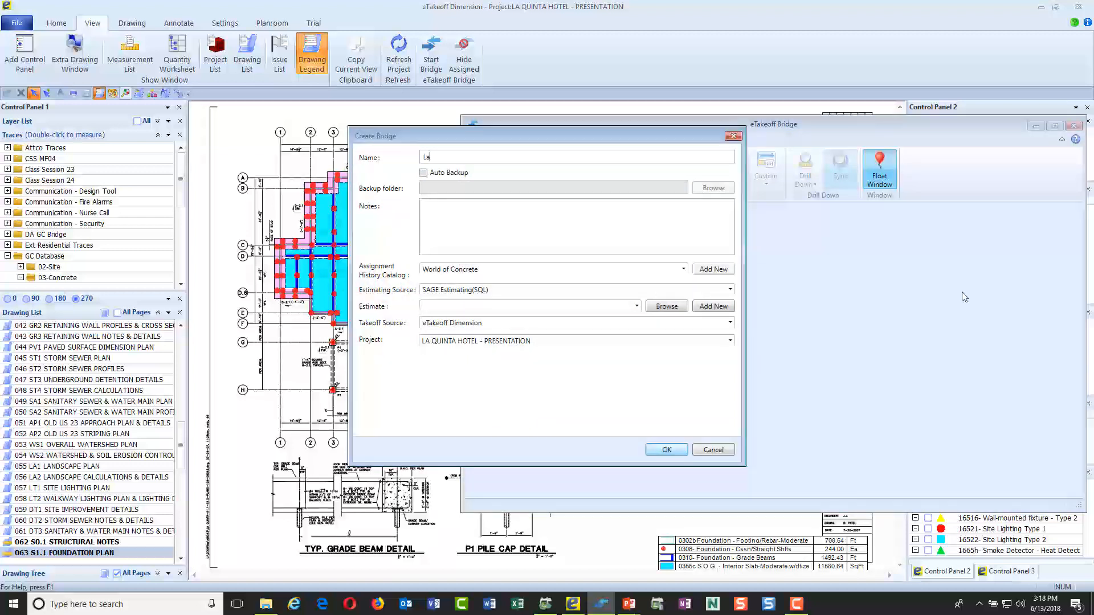
text(LaQuinta Hotel)
- Add a new estimate named LaQuinta Hotel to the bridge and finish creating the bridge
click(713, 306)
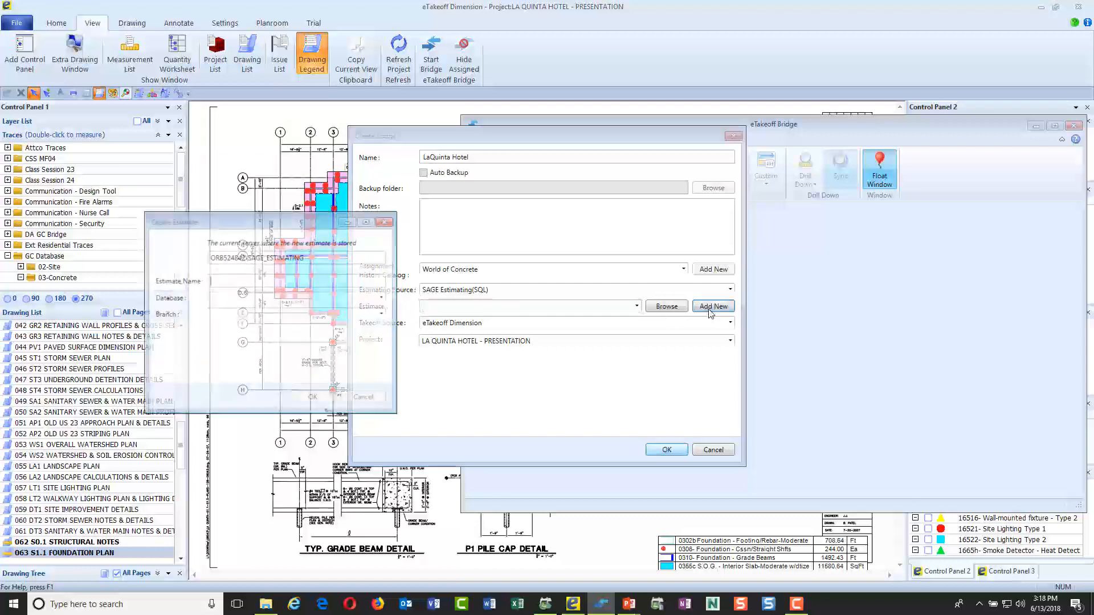
click(244, 281)
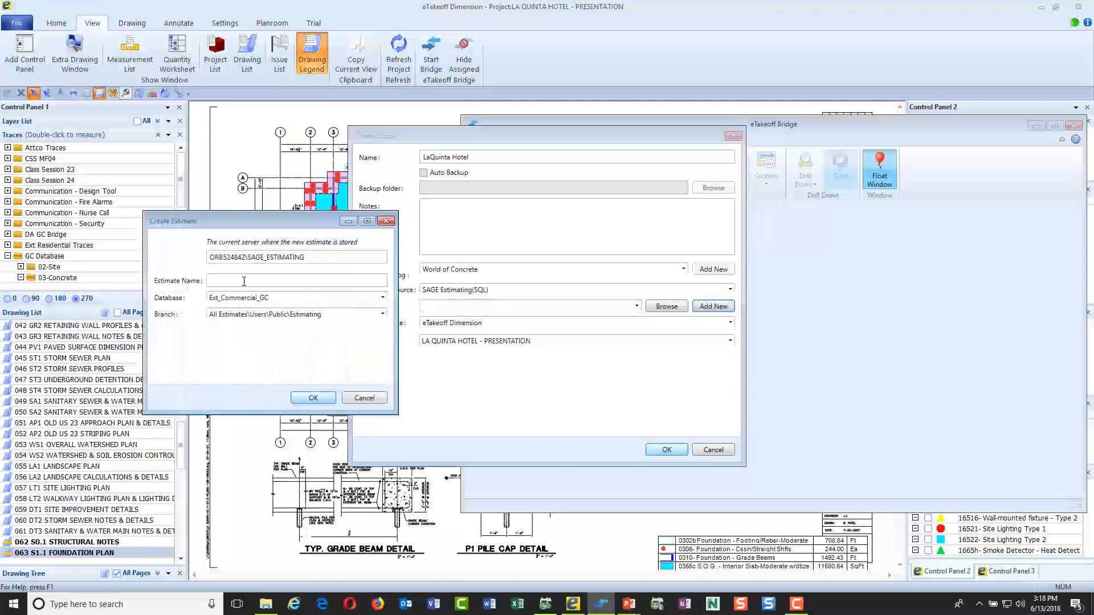
text(LaQ)
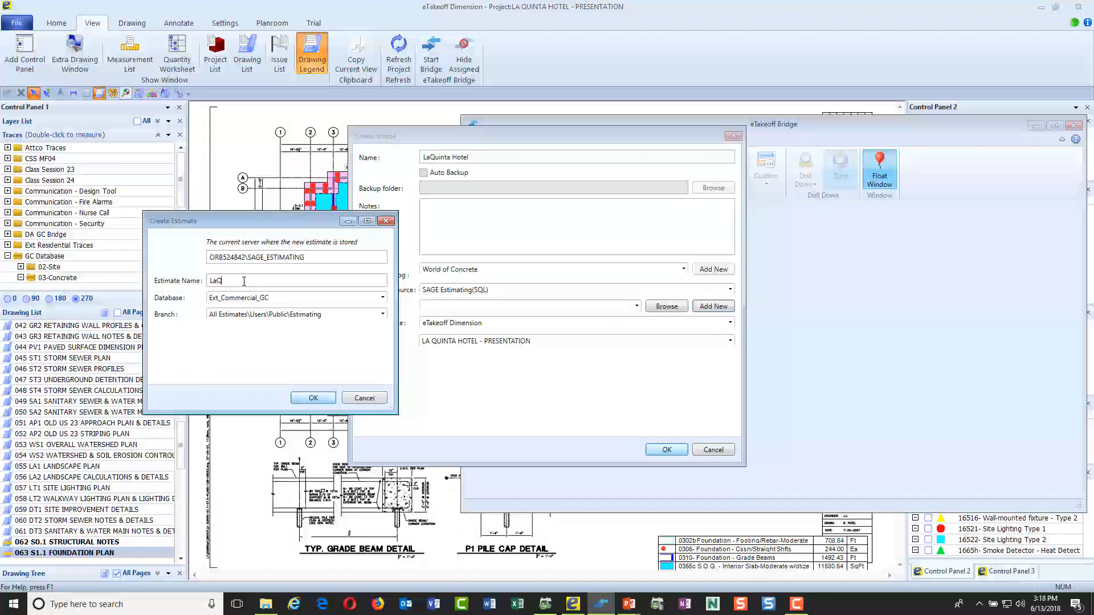
text(uinta Hotel)
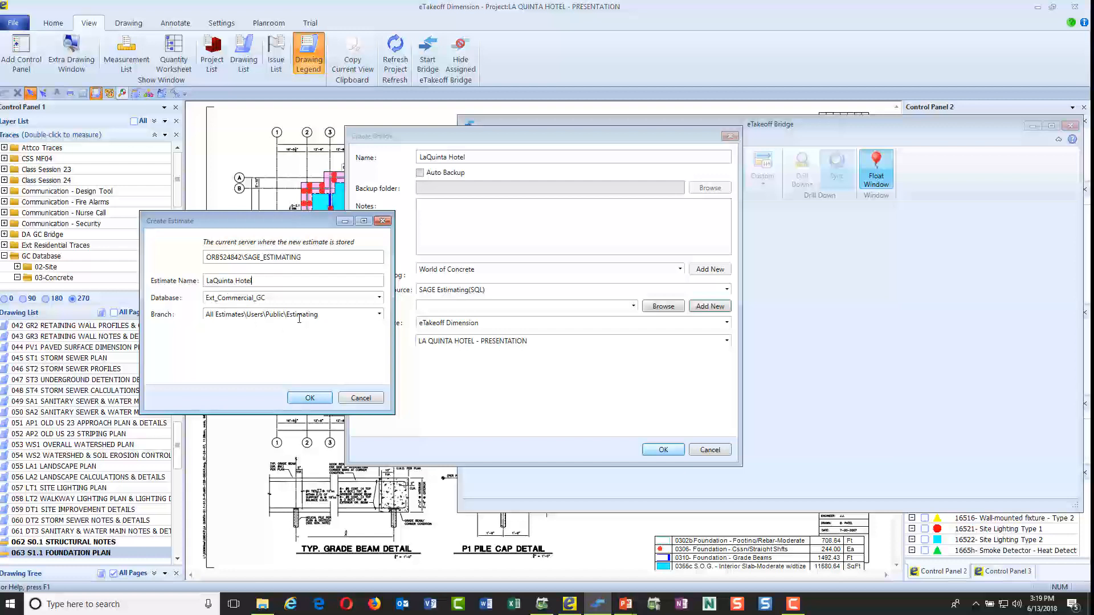
click(310, 397)
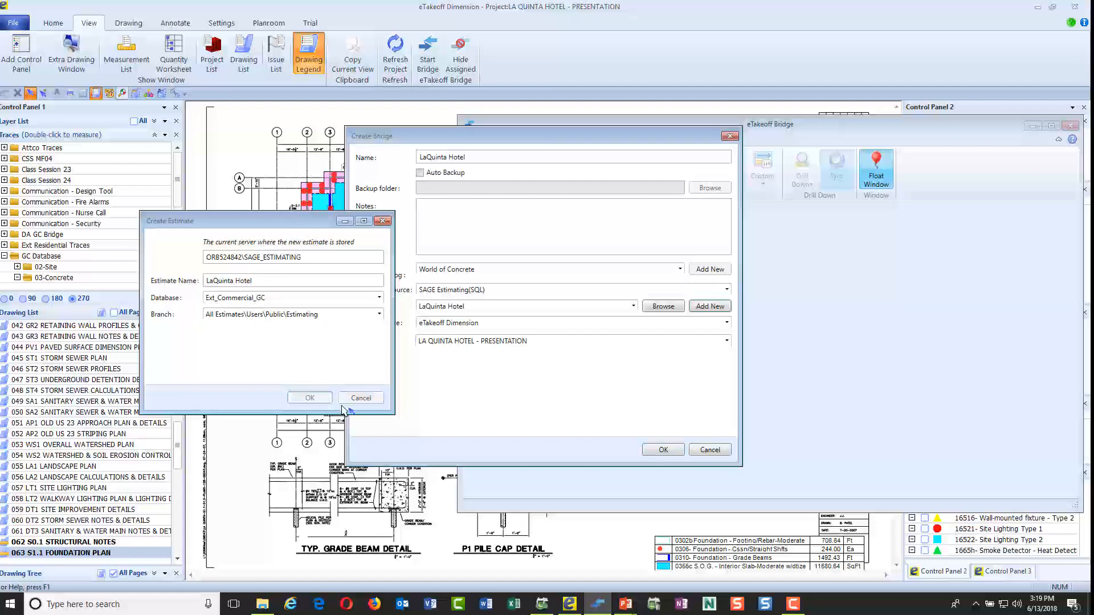
click(674, 450)
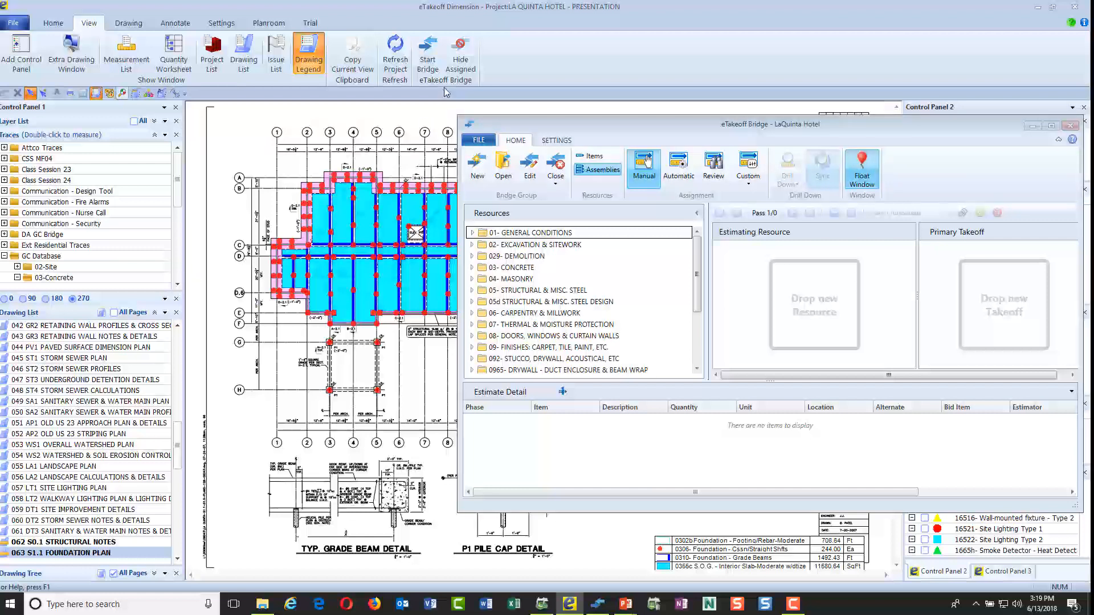
- Hide assigned takeoff on the drawing and automatically assign all listed measurements to the estimate
click(460, 54)
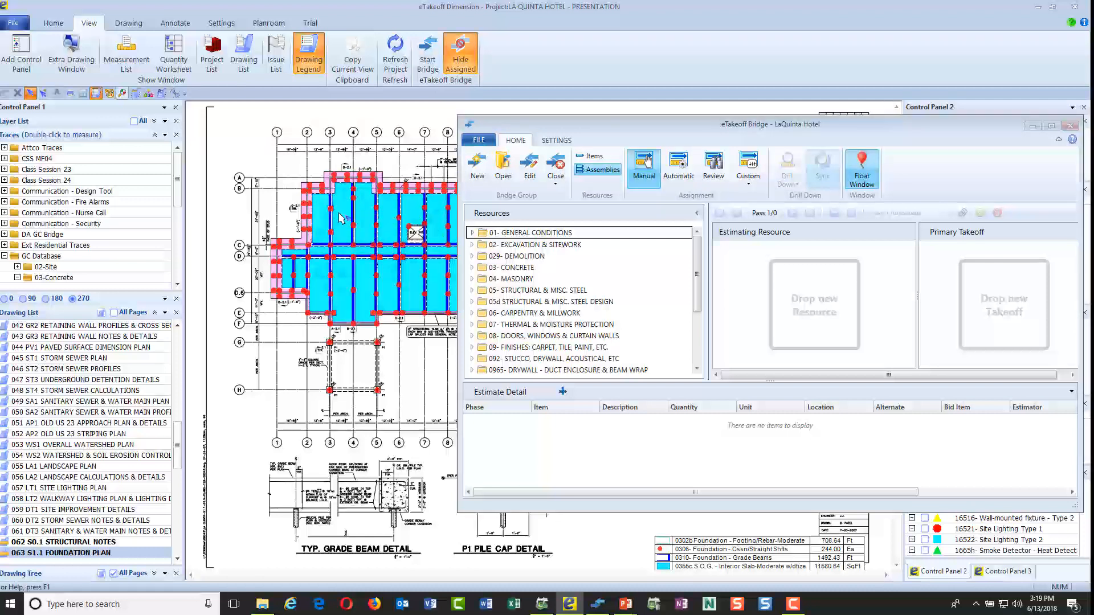
click(680, 176)
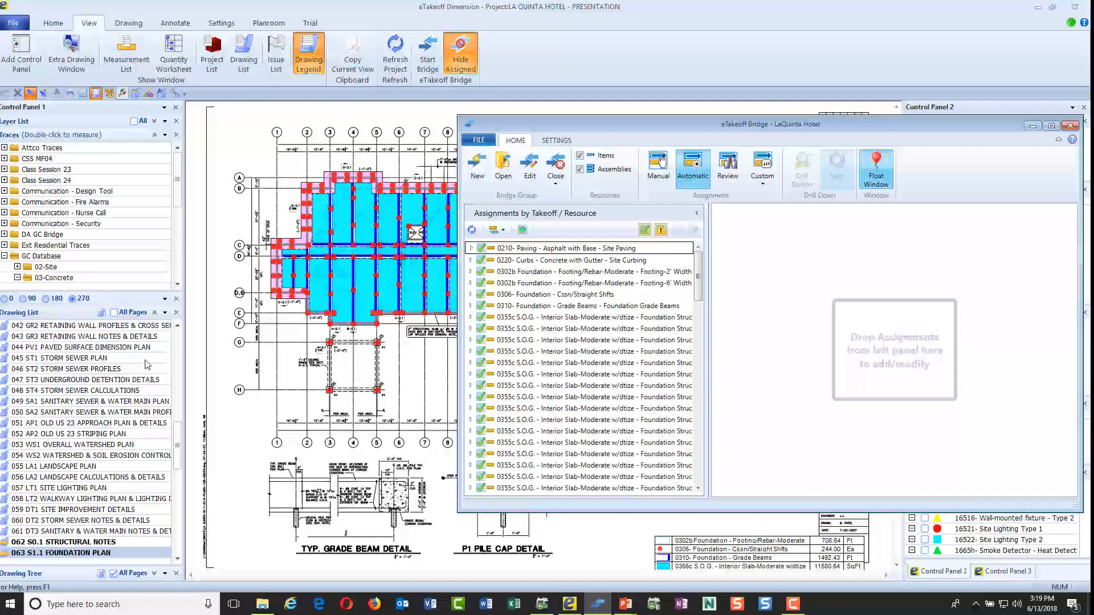
scroll(121, 352, down, 3)
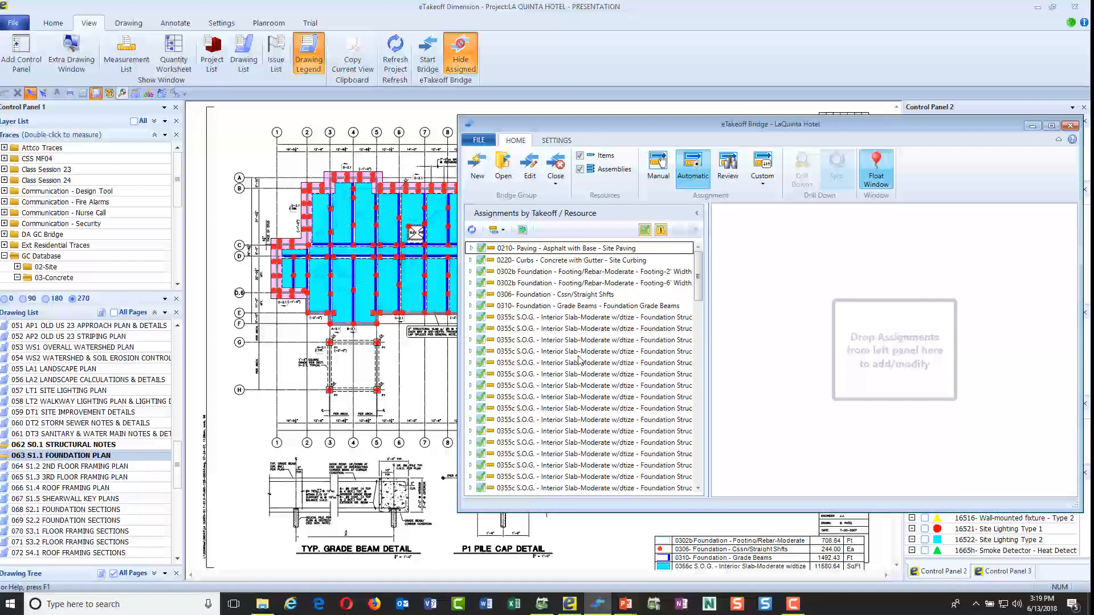
click(522, 230)
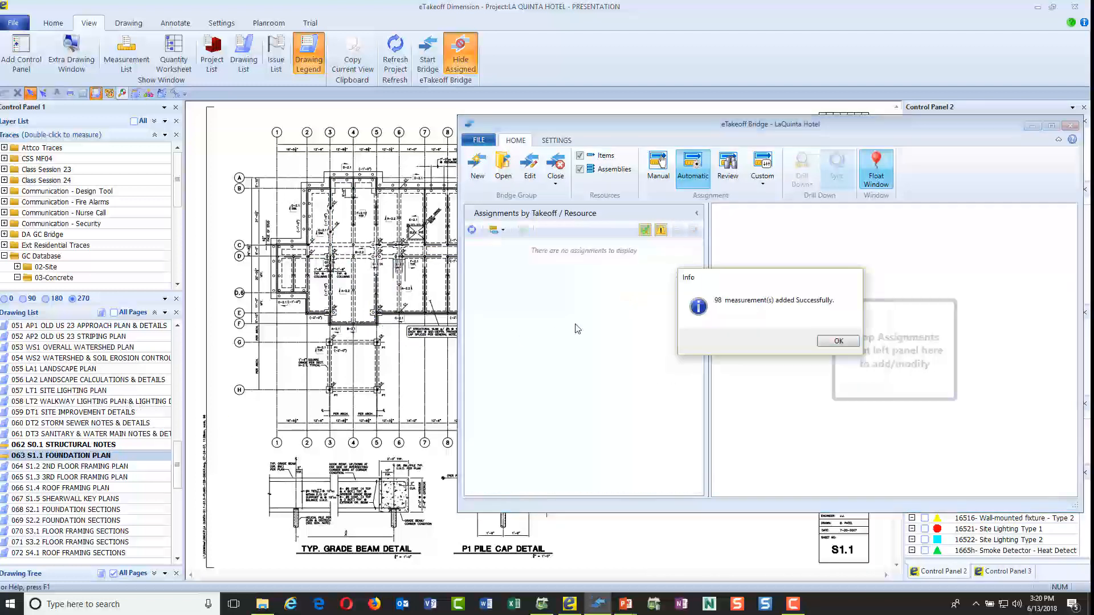
click(850, 345)
- Review the assembly assigned to the first 0355c S.O.G. - Interior Slab-Moderate takeoff, including its takeoff properties and estimate detail, and close it
click(735, 179)
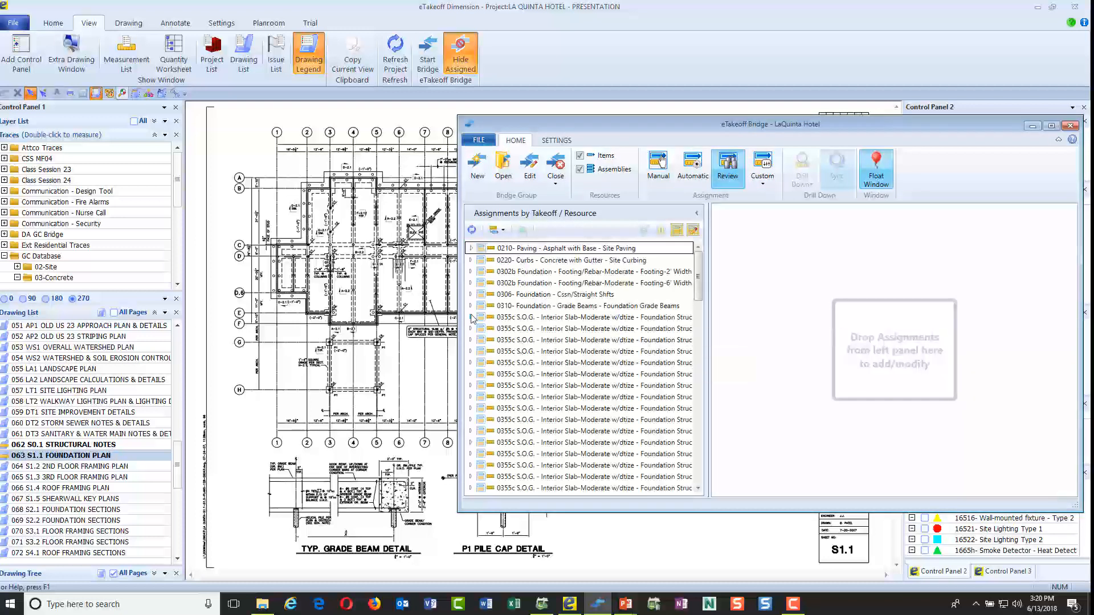
click(470, 317)
click(551, 328)
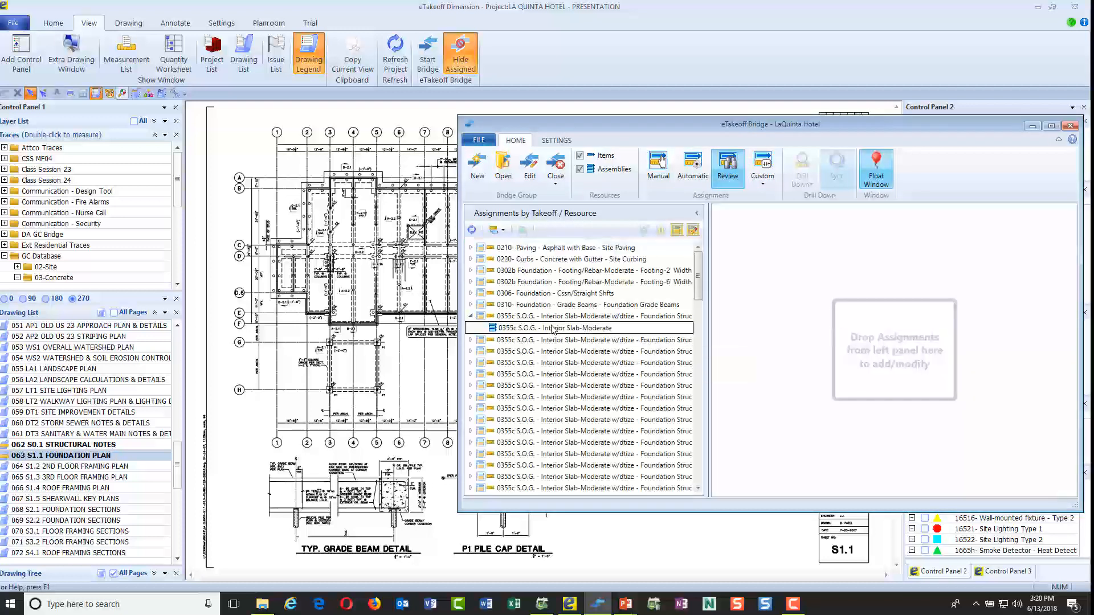
double_click(557, 331)
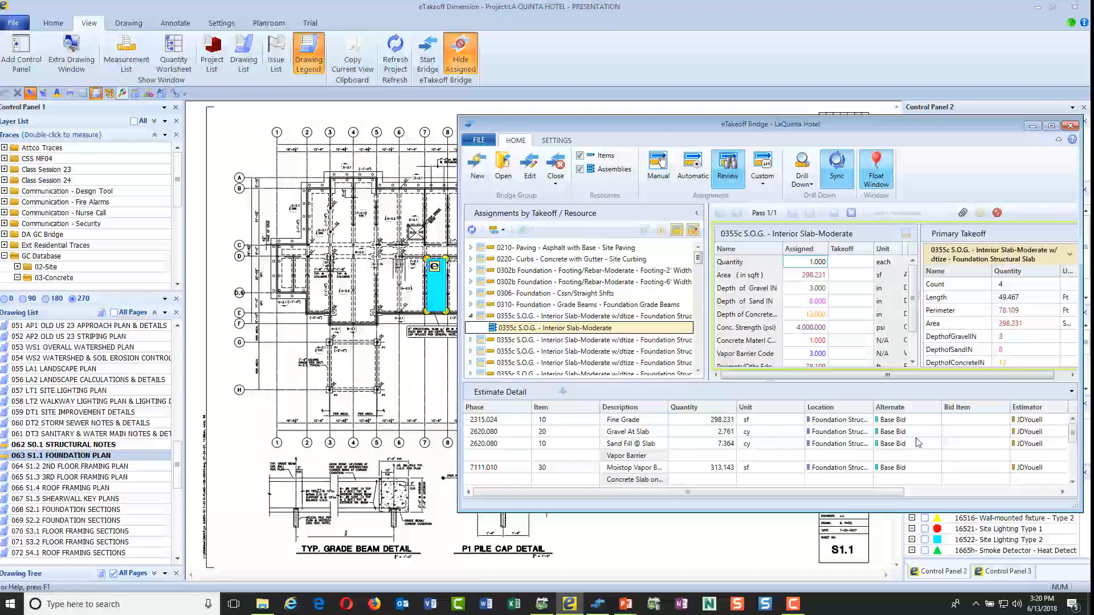
scroll(1020, 335, down, 3)
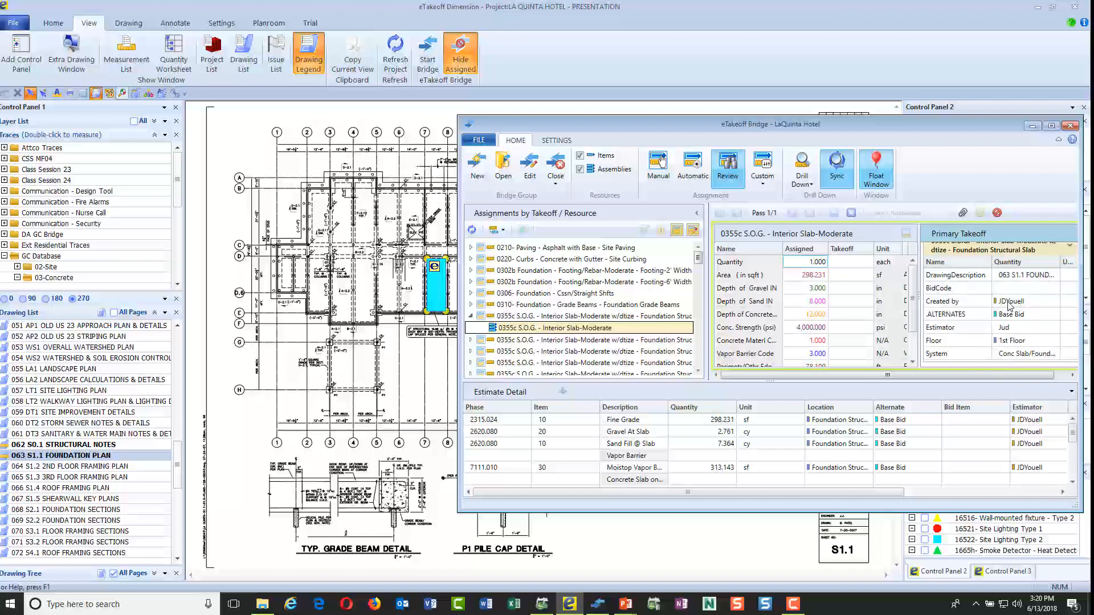
click(997, 213)
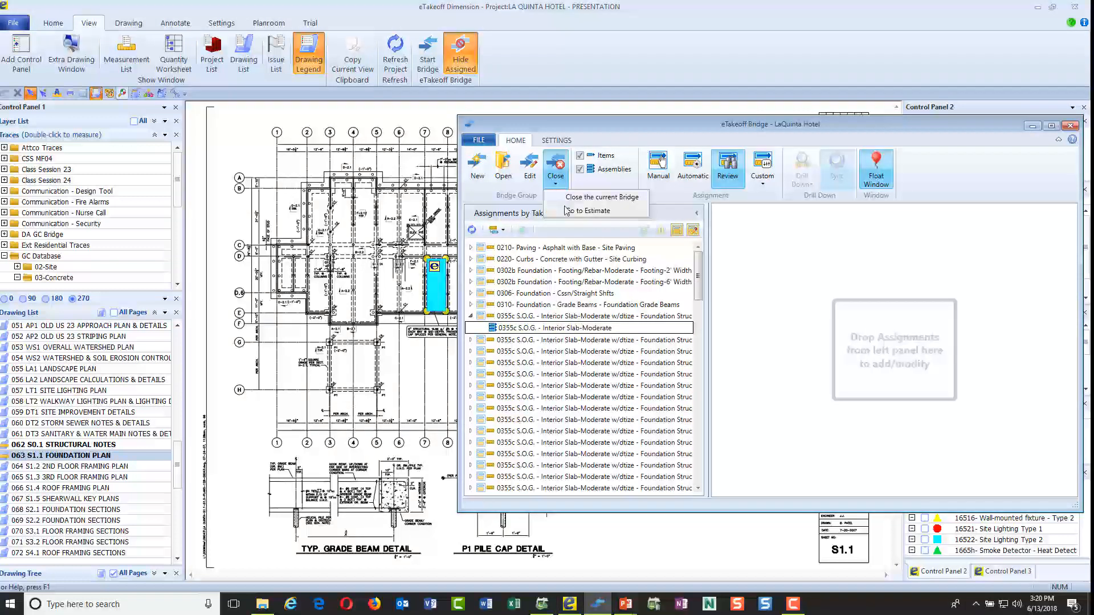
- Go to the LaQuinta Hotel estimate in Sage Estimating and combine like items in the phase/item spreadsheet
click(556, 179)
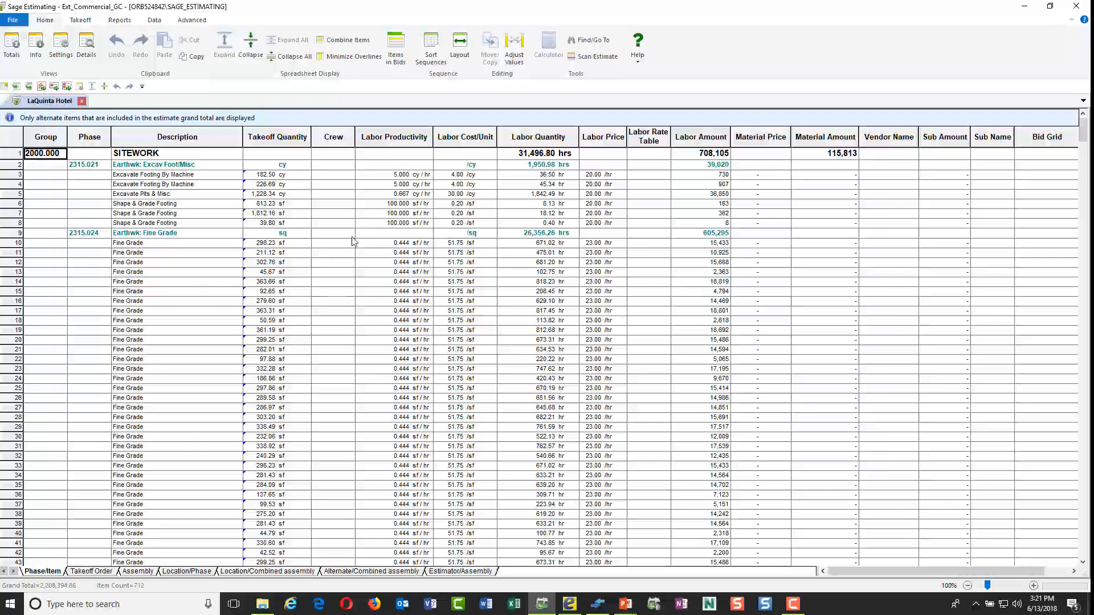
click(346, 40)
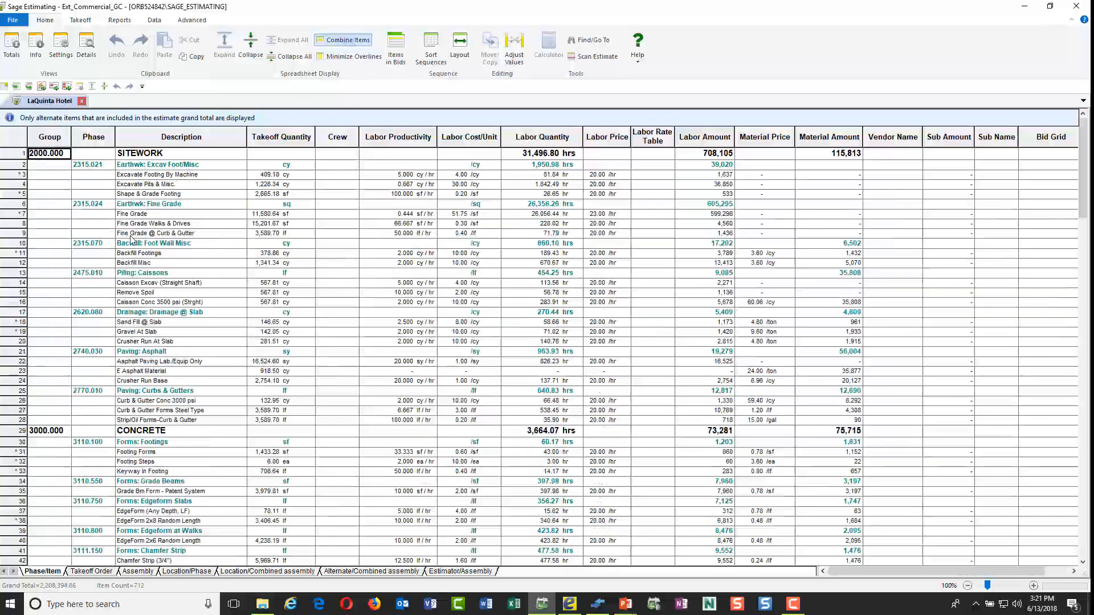
- Show the estimate organized by assembly and examine the items and costs of the paving, curb and foundation assemblies
click(138, 571)
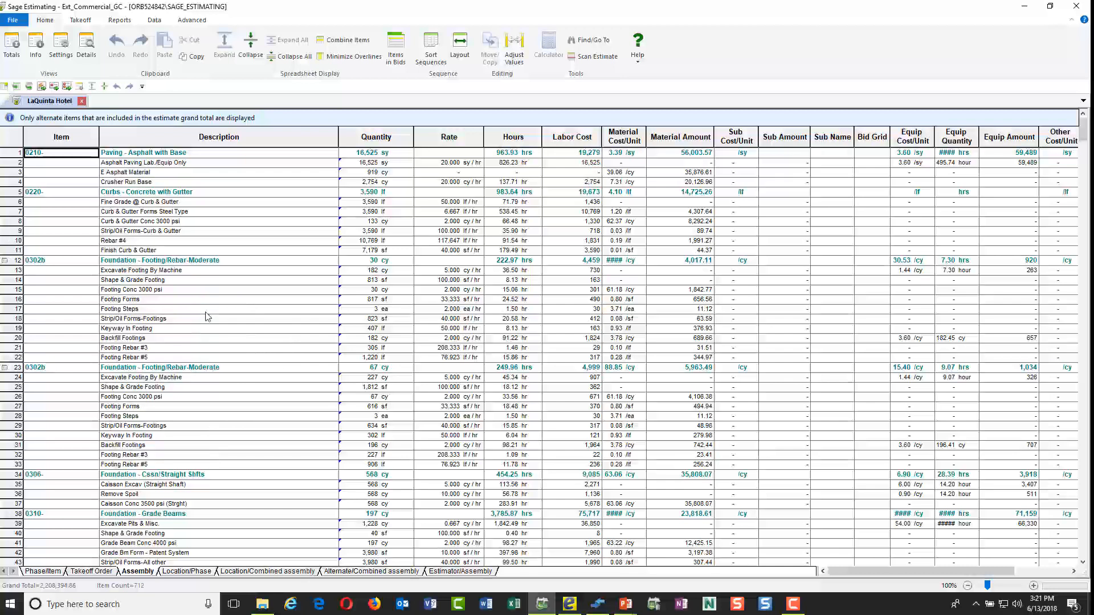
scroll(212, 328, down, 2)
scroll(377, 302, up, 2)
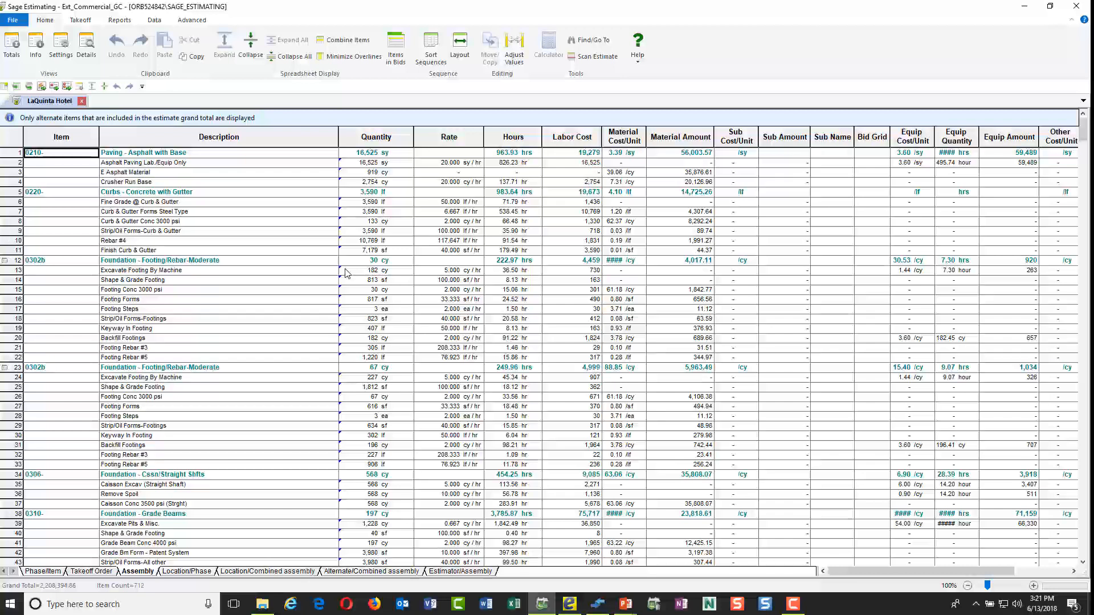
scroll(195, 461, down, 5)
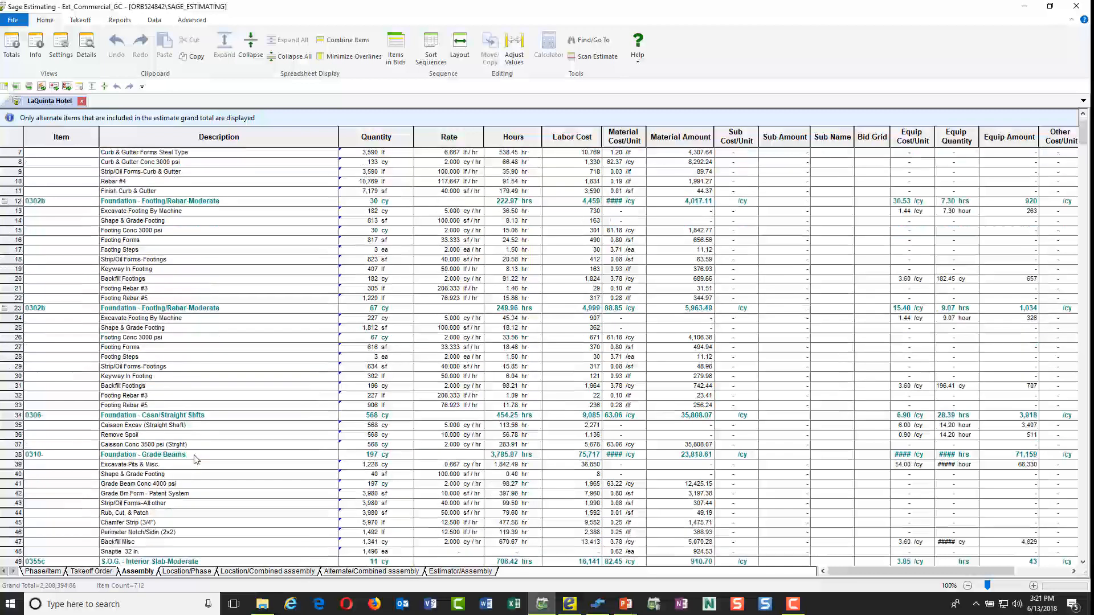
scroll(196, 458, down, 1)
- Review the first 0355c S.O.G. - Interior Slab-Moderate assembly in the estimate, audit its pass values, and close the review
right_click(173, 445)
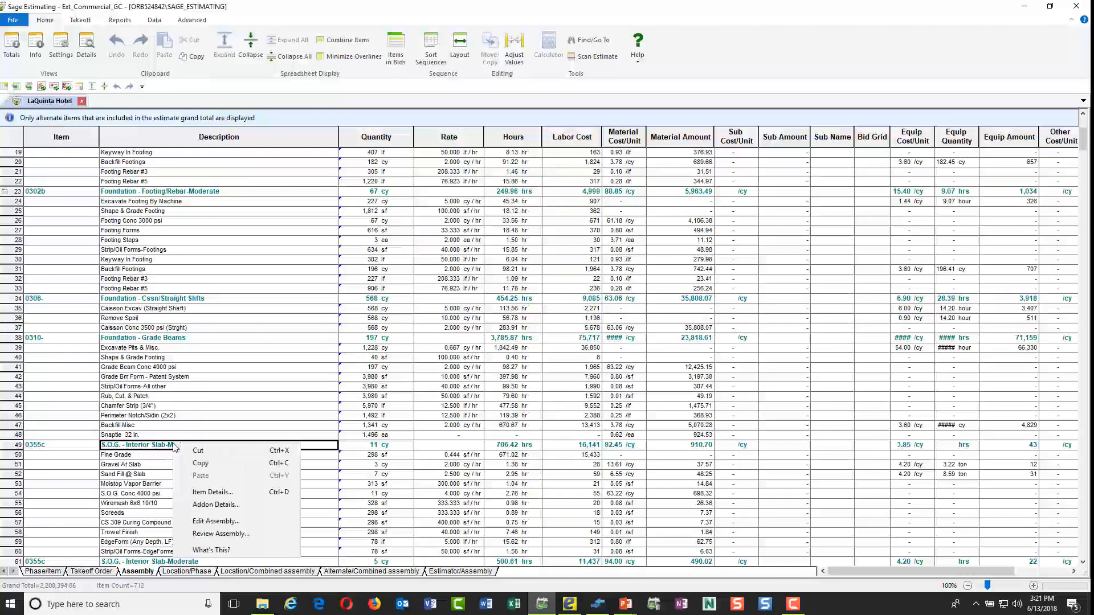
click(225, 534)
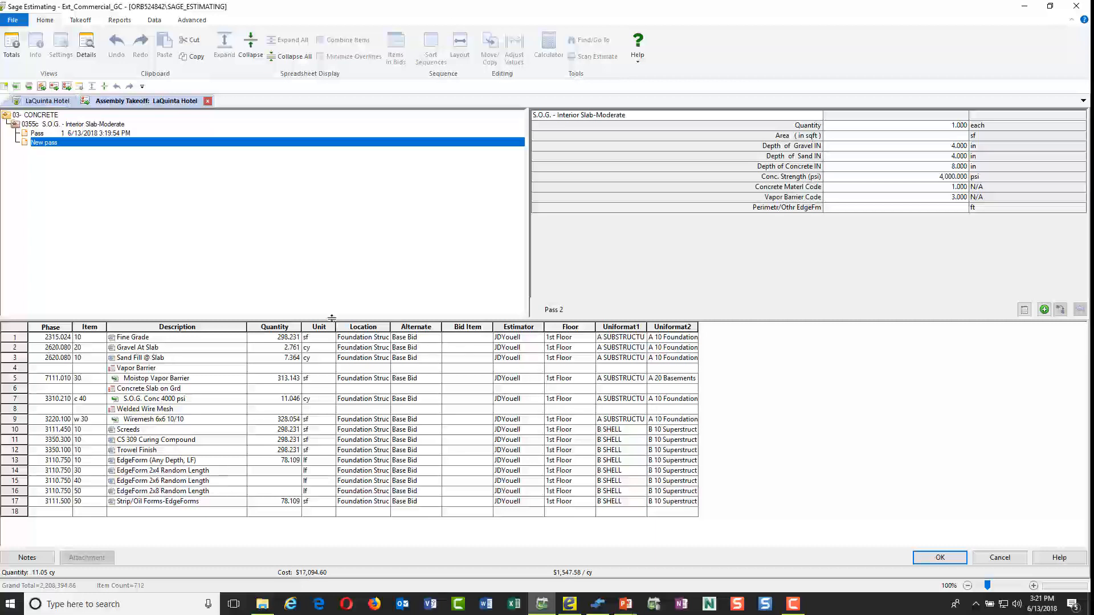
right_click(187, 203)
click(220, 259)
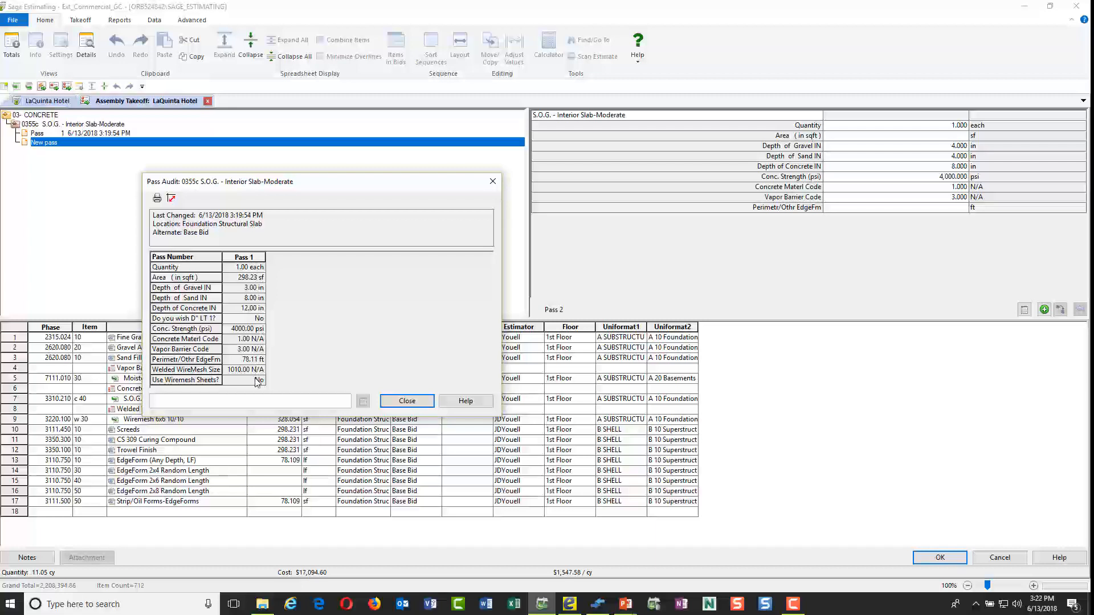
click(407, 401)
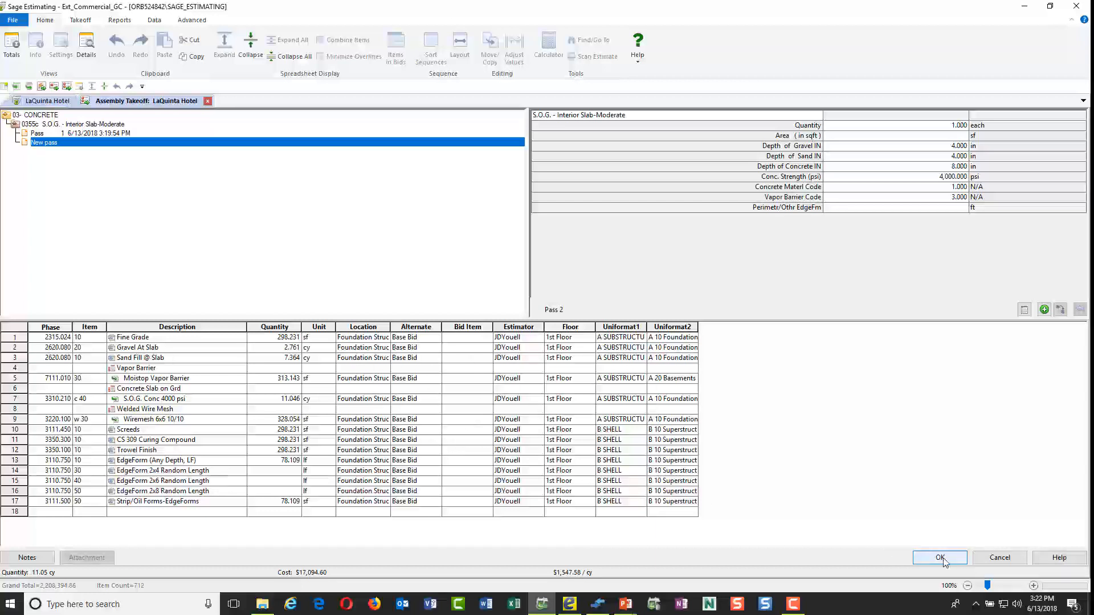
click(962, 559)
click(1001, 560)
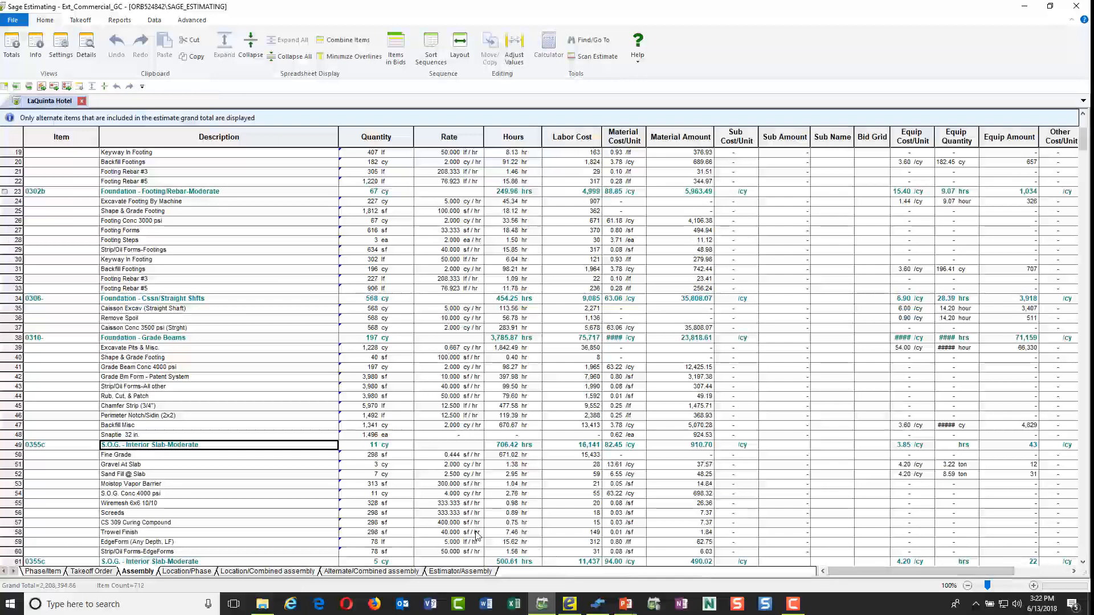
- Show the estimate by estimator and assembly, and move the unassigned Flooring - Resilient Tile assembly to the estimator of the S.O.G. - Interior Slab-Moderate assemblies
click(456, 571)
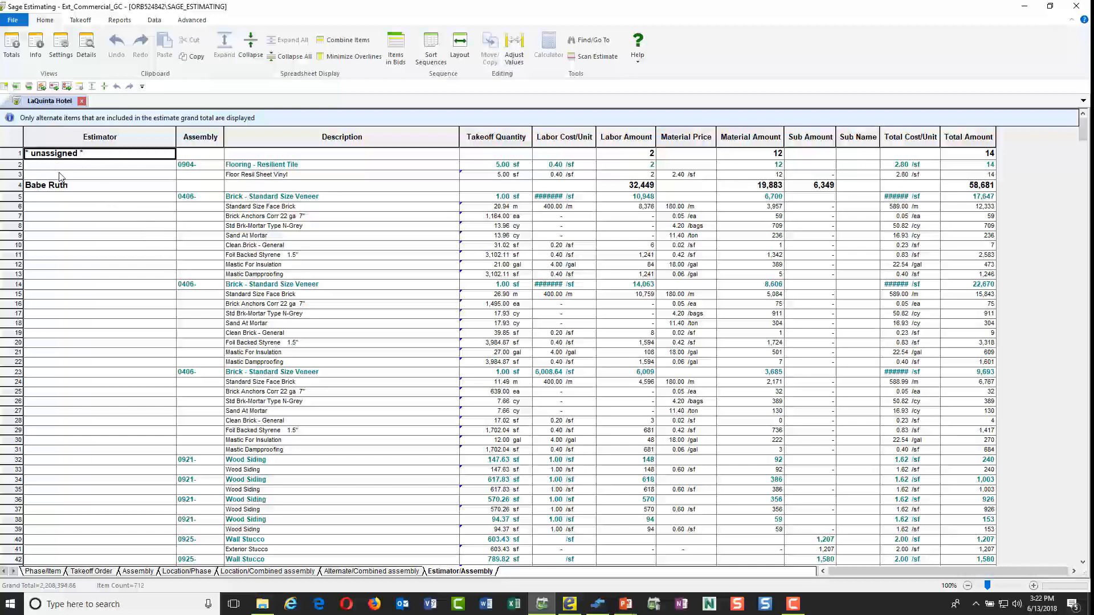
click(22, 164)
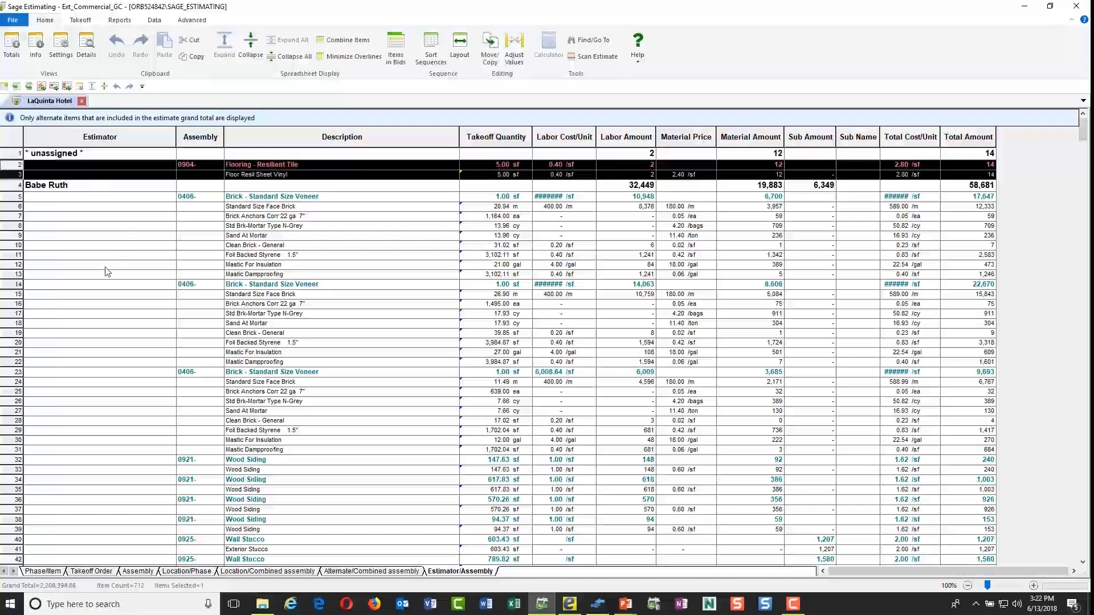
scroll(108, 272, down, 5)
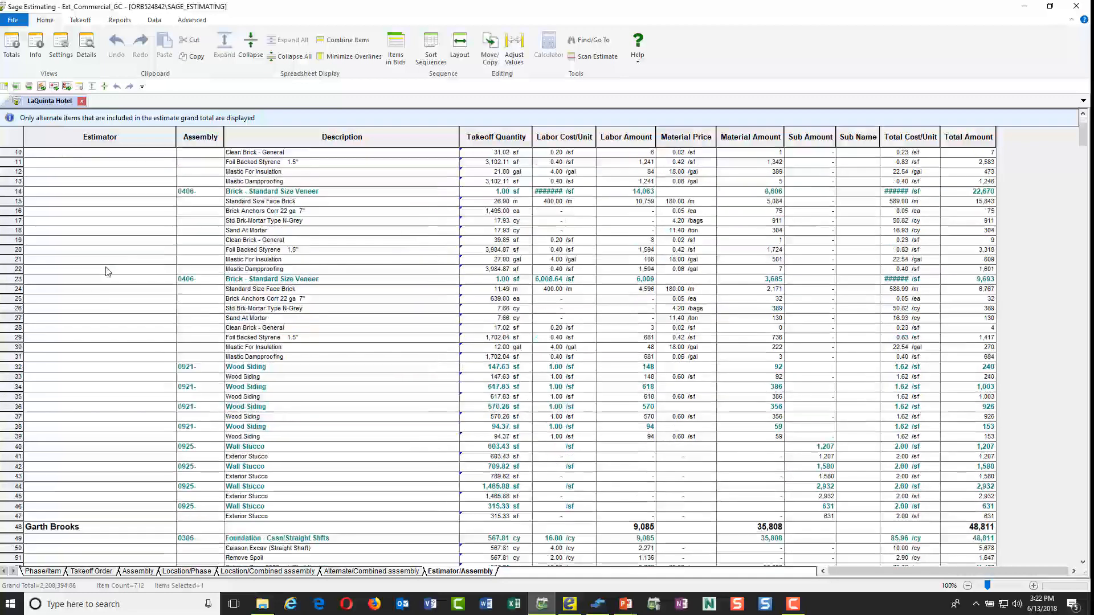
scroll(108, 259, up, 5)
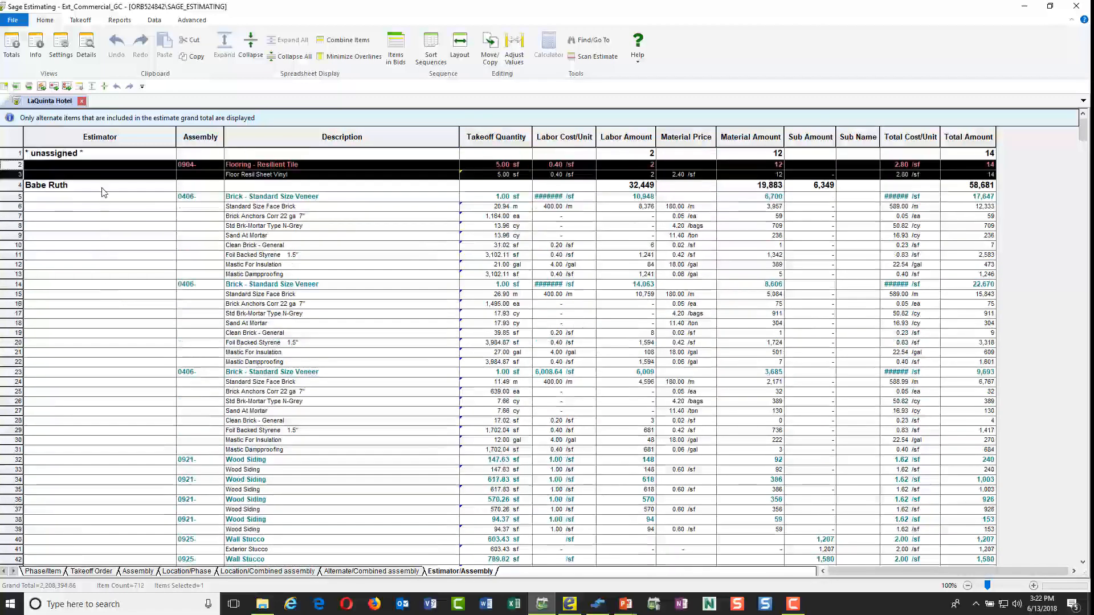
scroll(108, 556, down, 12)
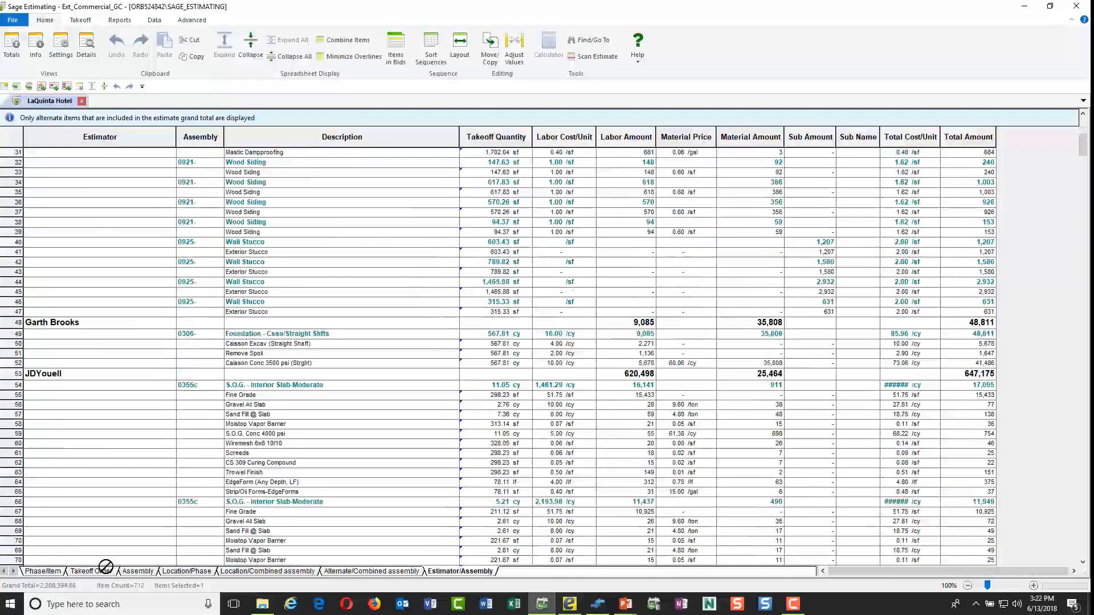
scroll(96, 325, up, 12)
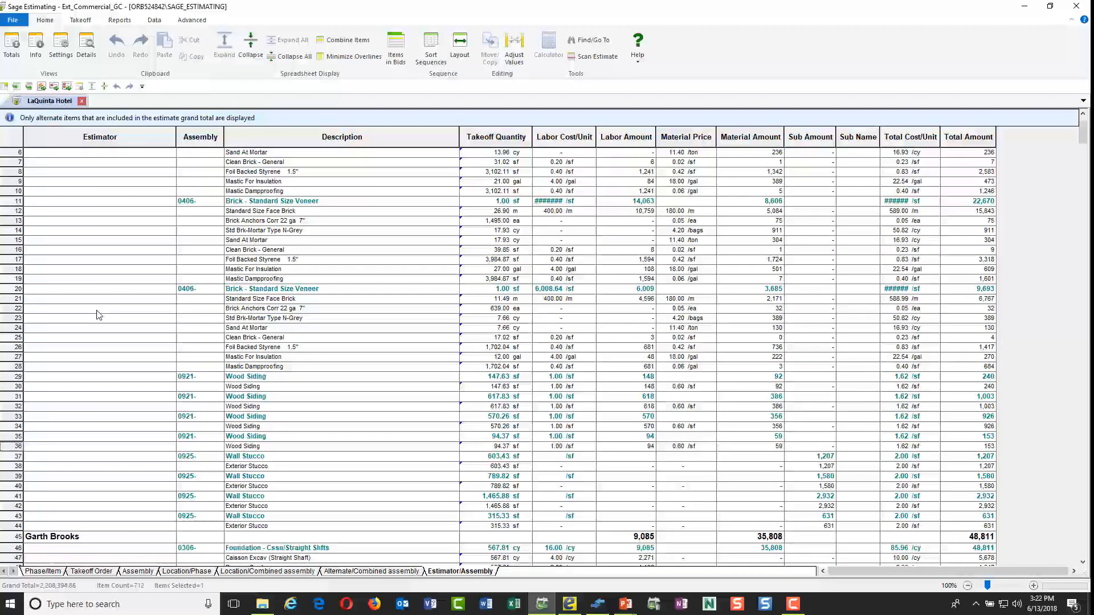
scroll(139, 456, down, 10)
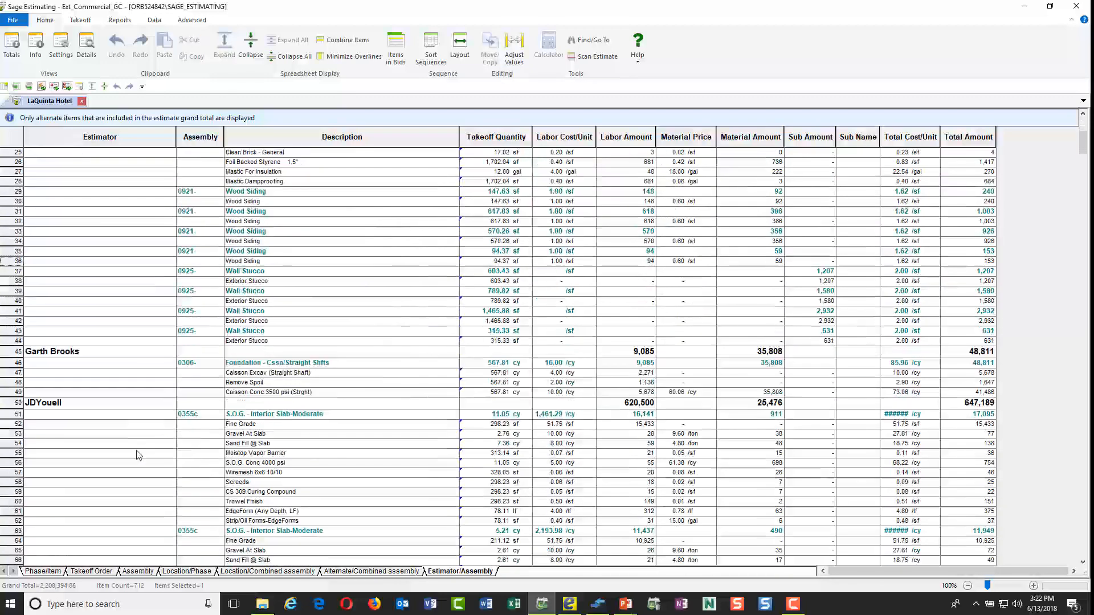
- Collapse the estimate to one line per estimator, and expand the third estimator and its first 0355c S.O.G. - Interior Slab-Moderate assembly
scroll(86, 284, up, 10)
click(251, 46)
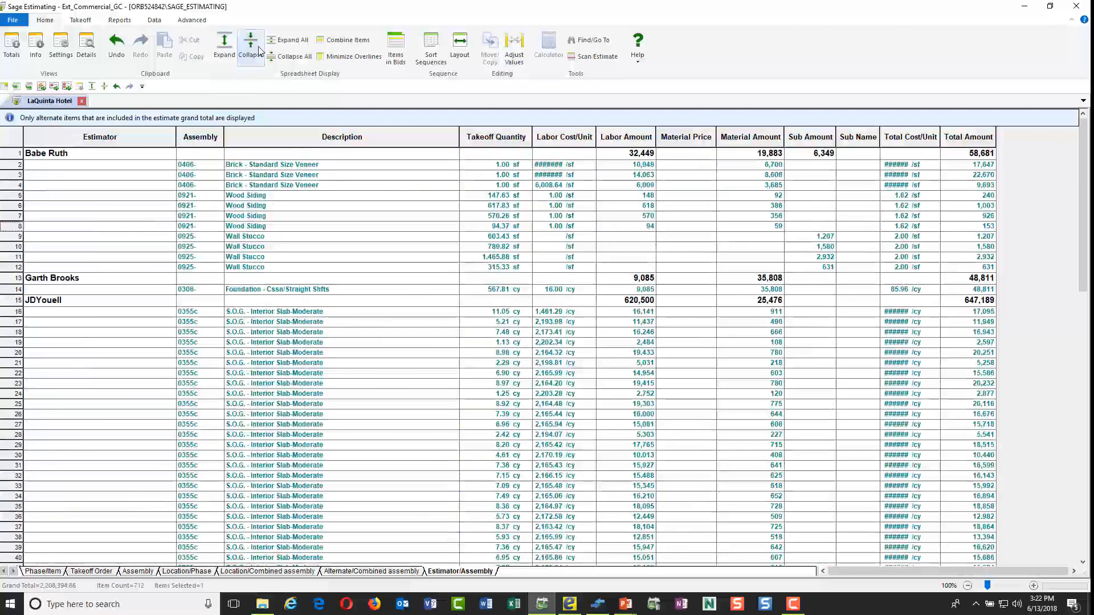
click(251, 47)
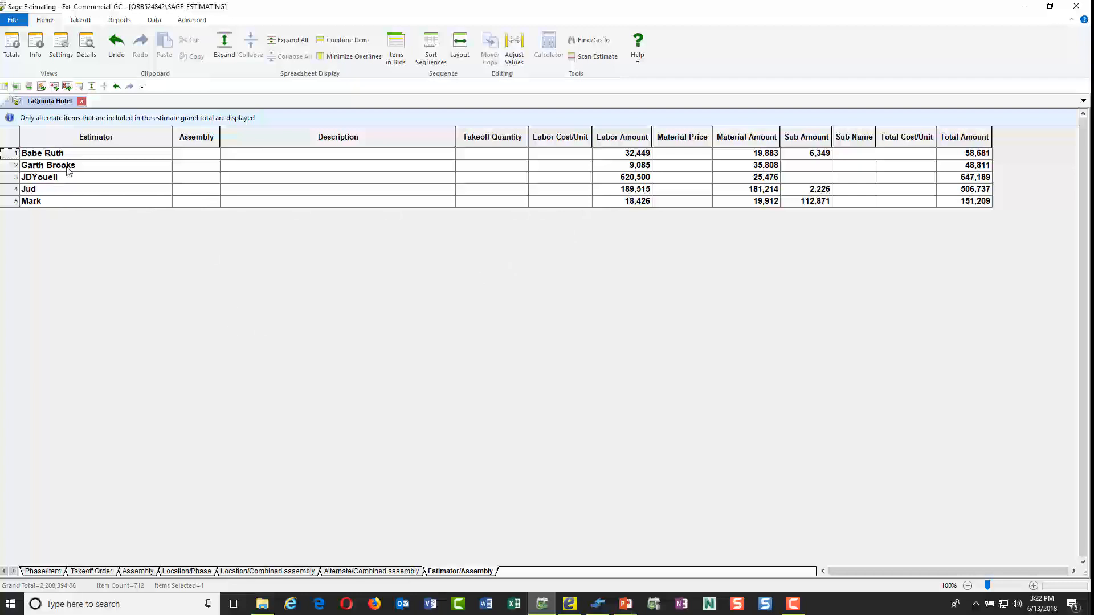
double_click(46, 178)
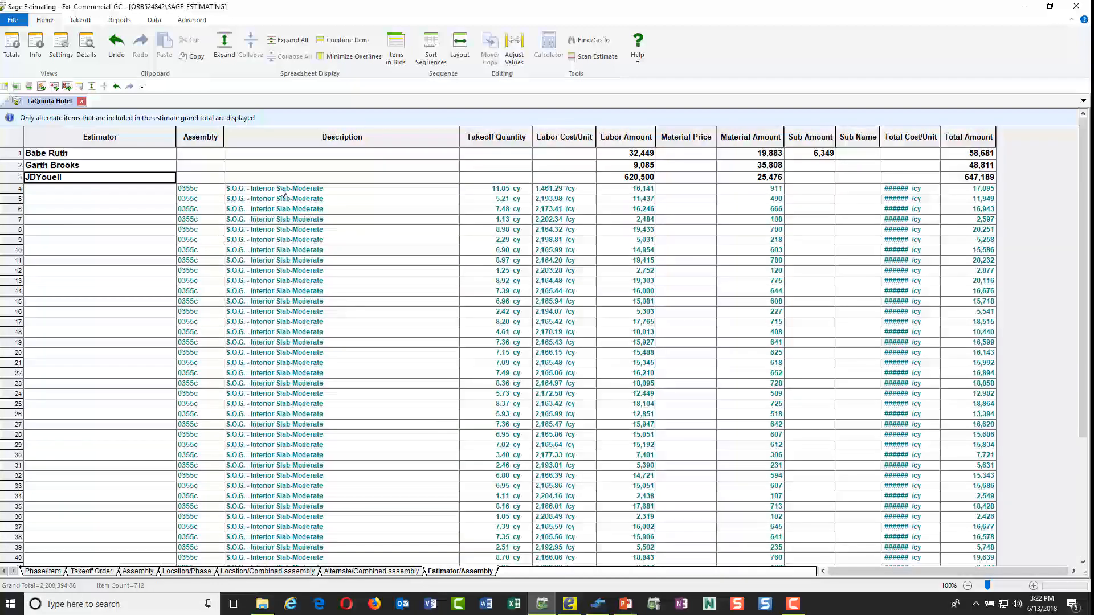
double_click(253, 189)
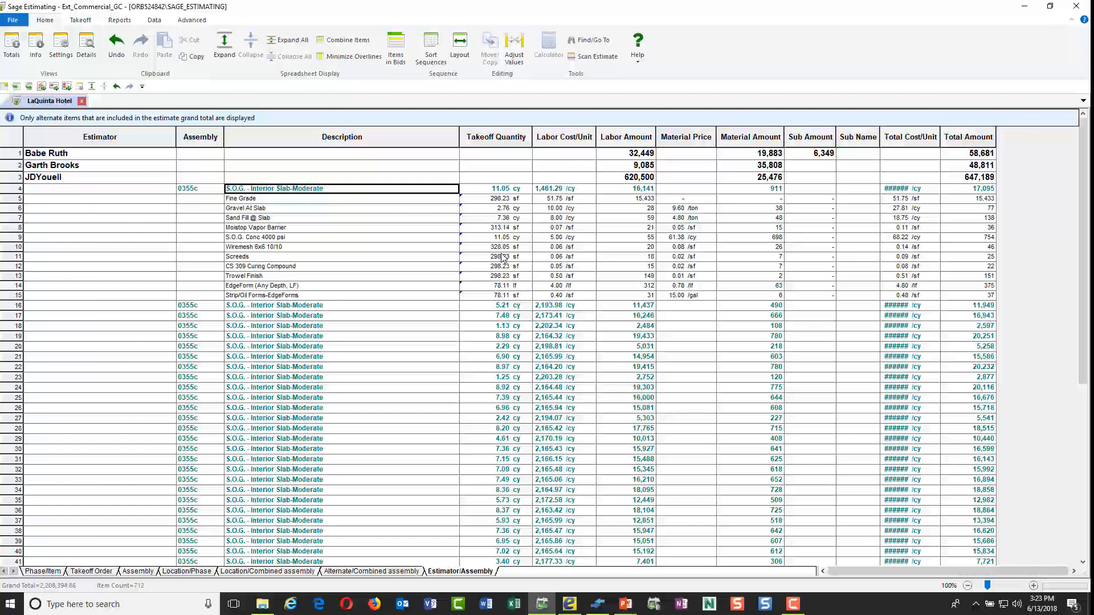
- Drill down from the Moistop Vapor Barrier takeoff quantity to its slab on the foundation plan and enlarge the slab by moving its corner points
right_click(498, 229)
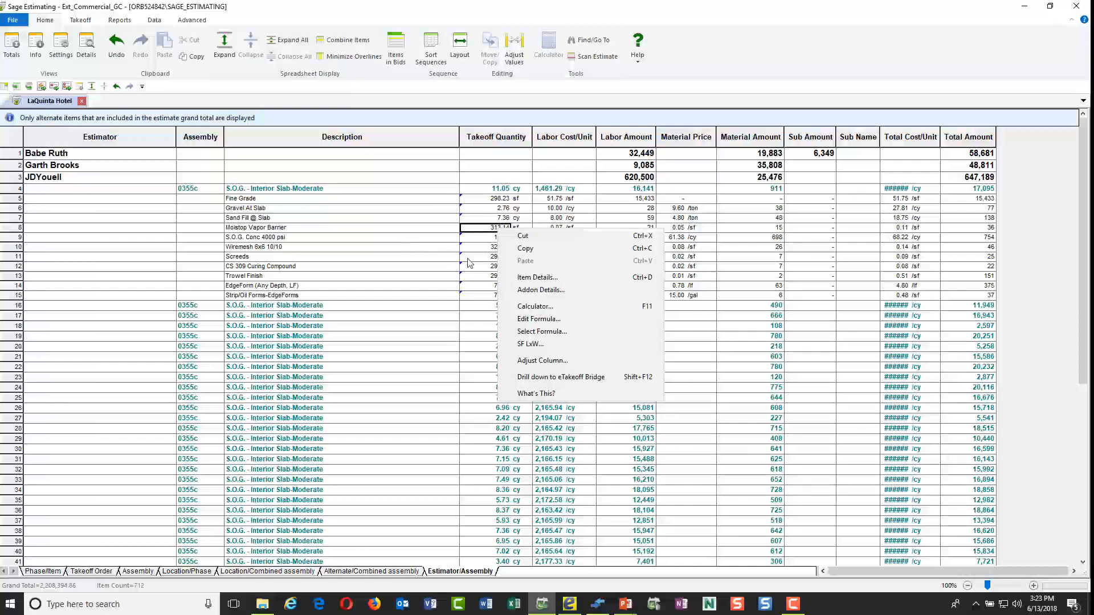
click(542, 378)
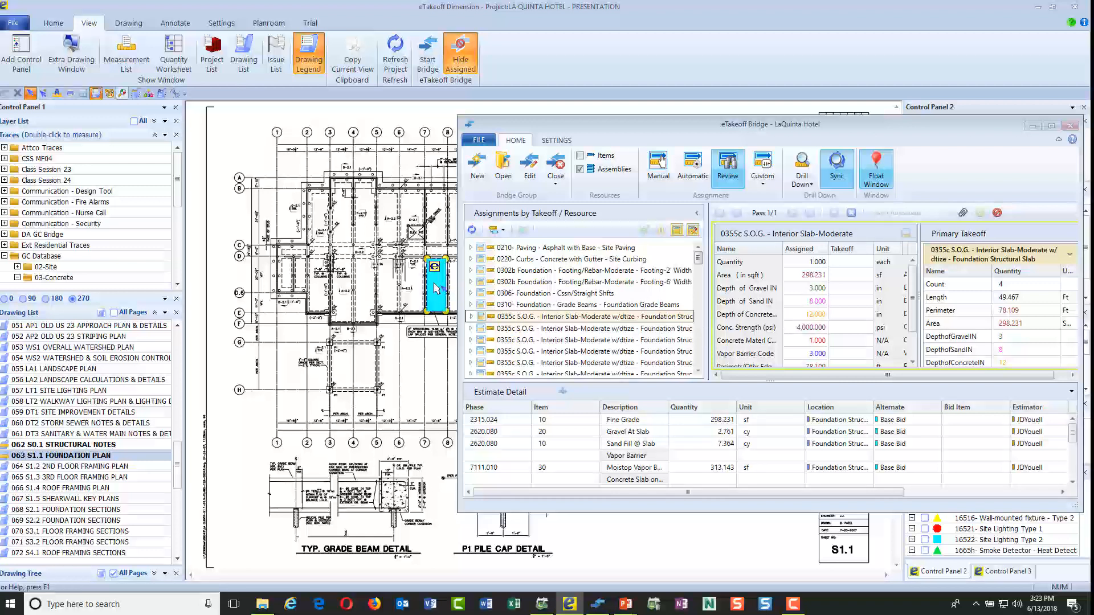
drag(427, 259, 442, 234)
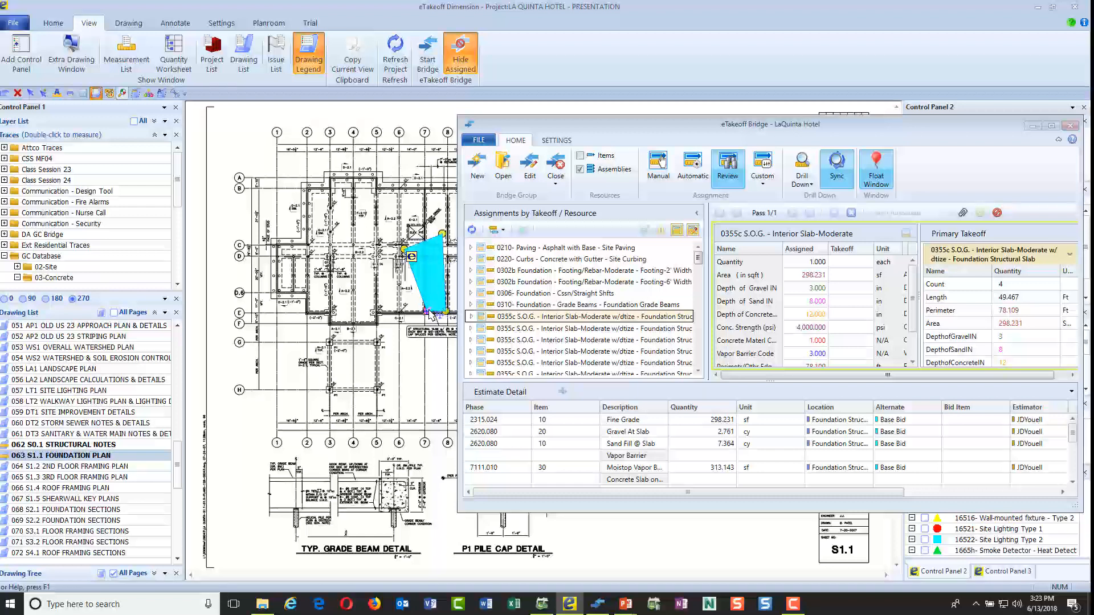
drag(413, 322, 410, 319)
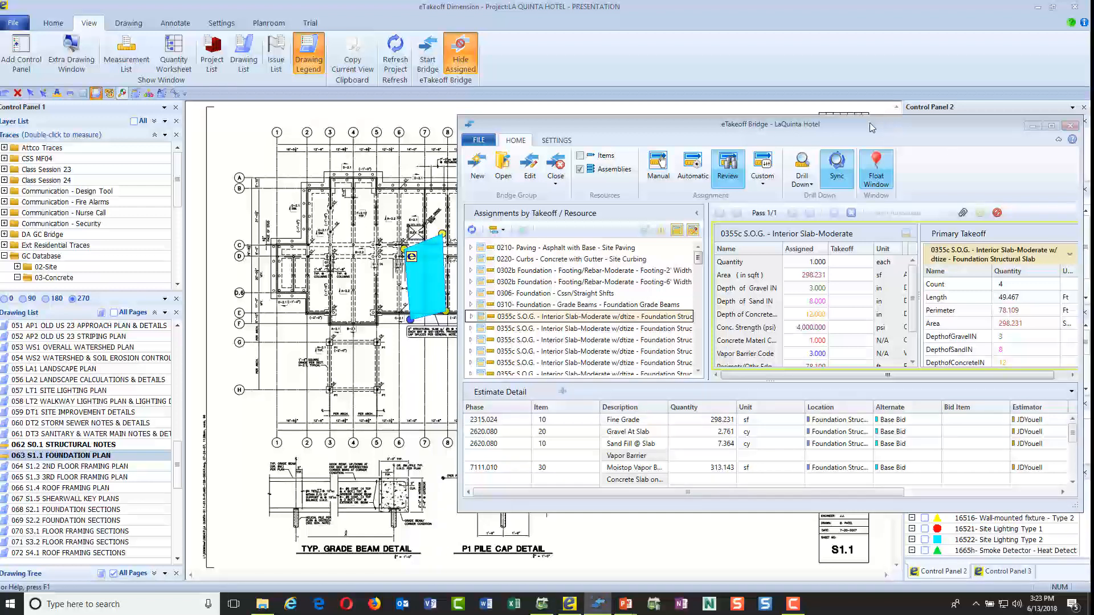
- Set the Foundation Structural Slab's gravel depth to 4, sand depth to 4, concrete depth to 10 inches and concrete strength to 3500 psi
drag(869, 122, 710, 114)
drag(788, 119, 732, 130)
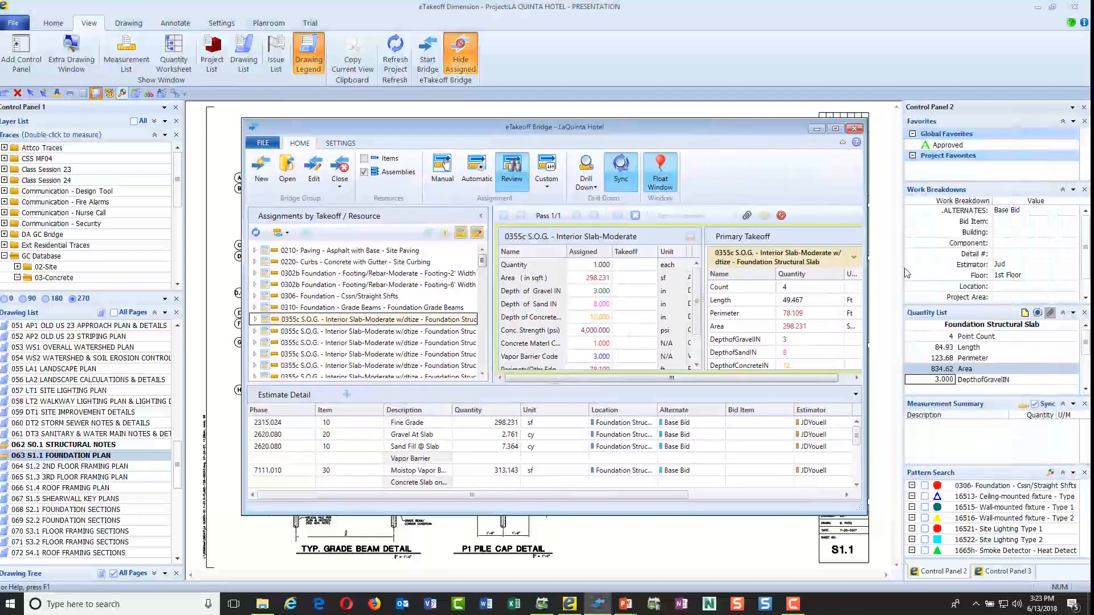
scroll(963, 353, down, 1)
scroll(963, 364, up, 3)
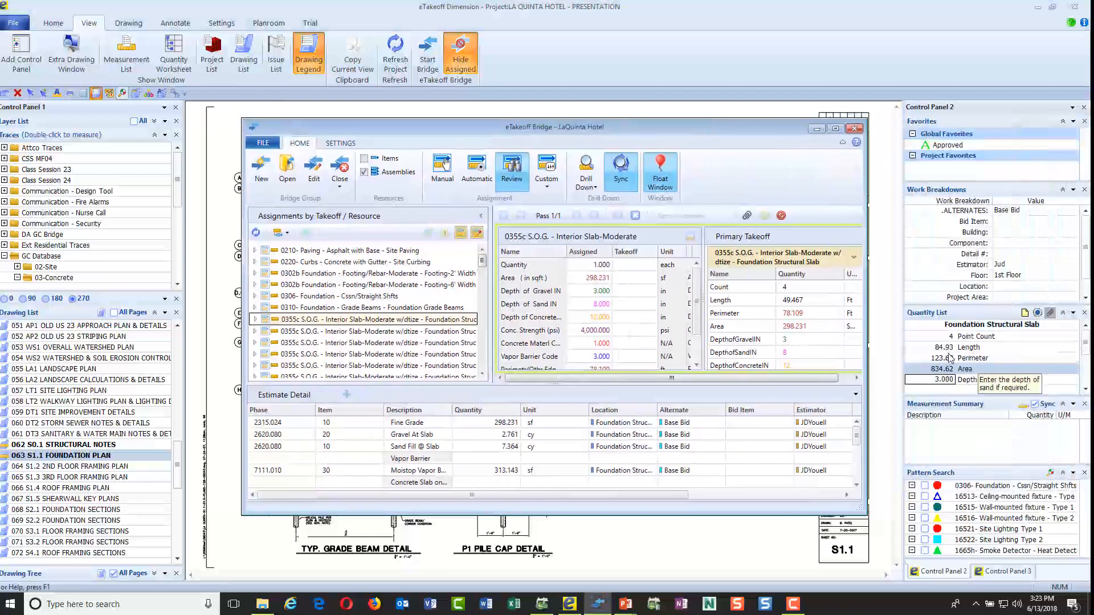
click(929, 382)
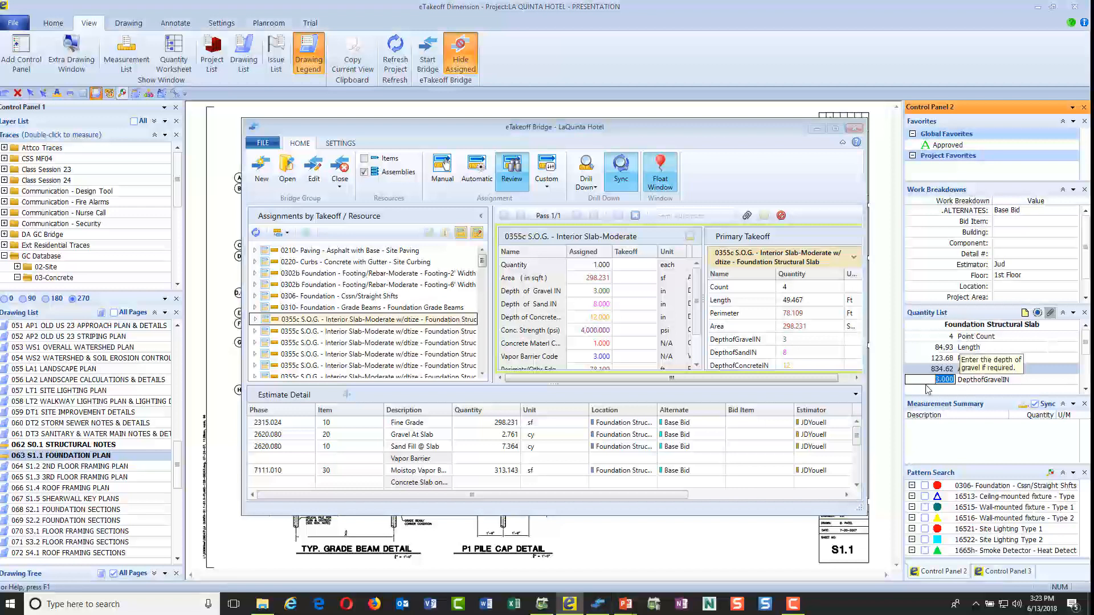
text(4)
key(Return)
text(4)
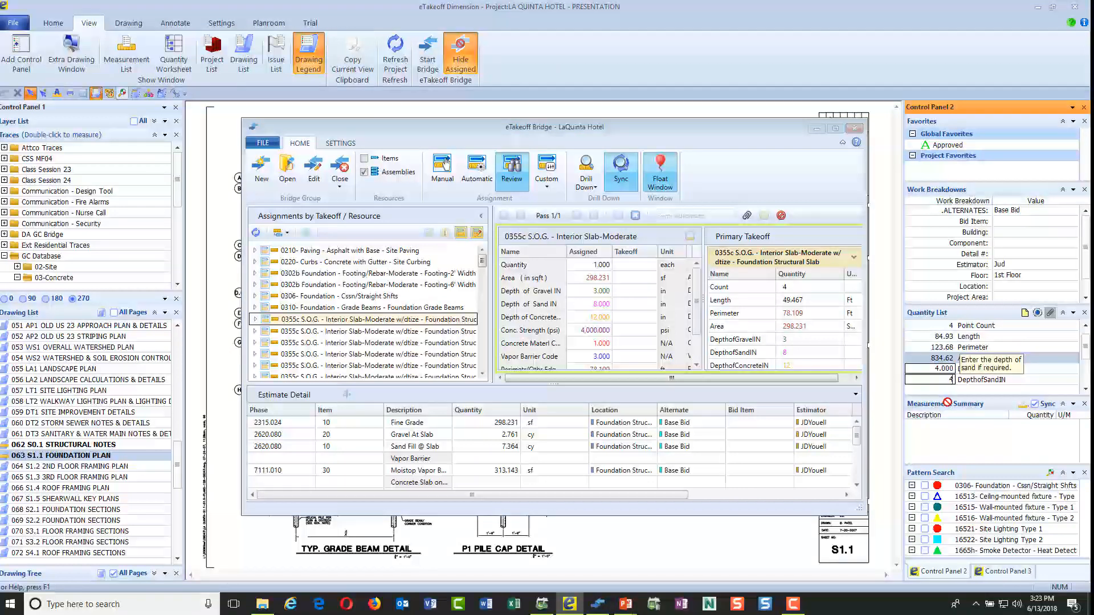
key(Return)
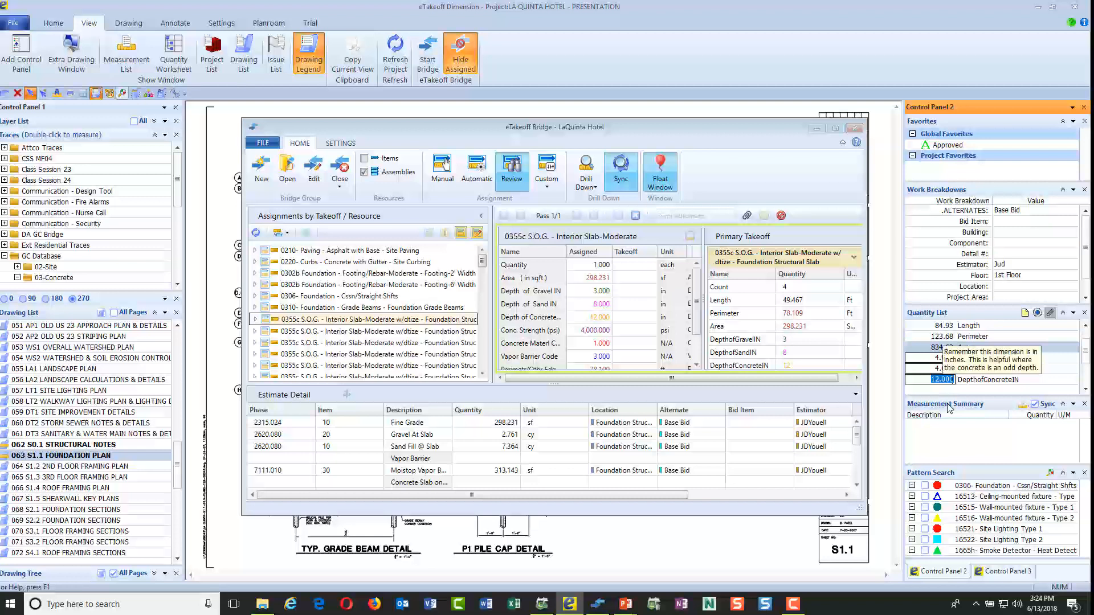
text(10)
key(Return)
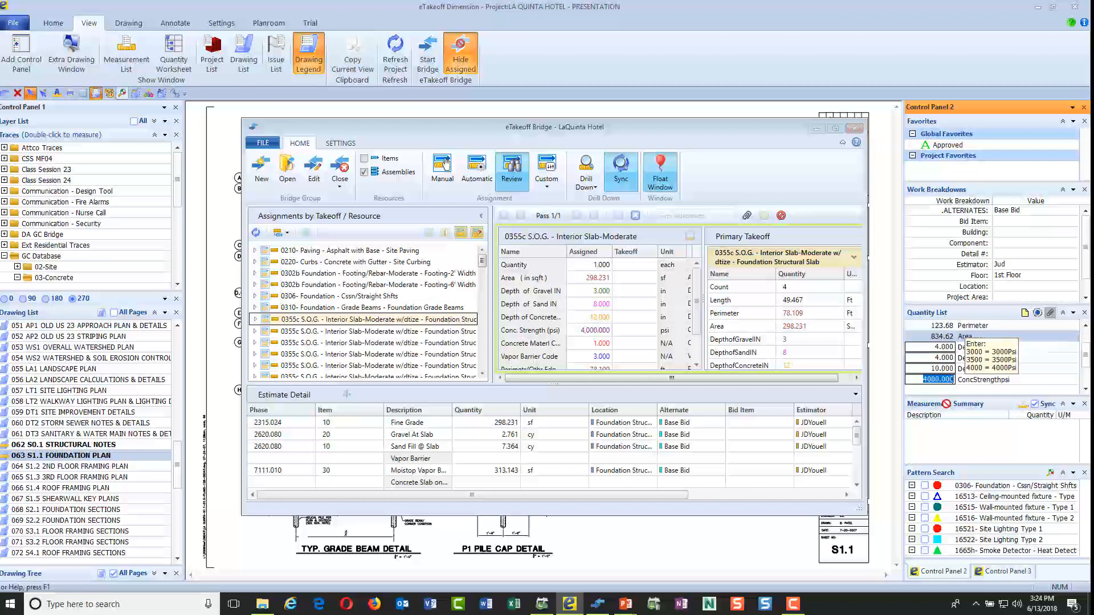
text(35)
- Refresh the bridge assignments, filter them to the changed slab, and compare its assigned values with the new takeoff values
drag(633, 131, 770, 135)
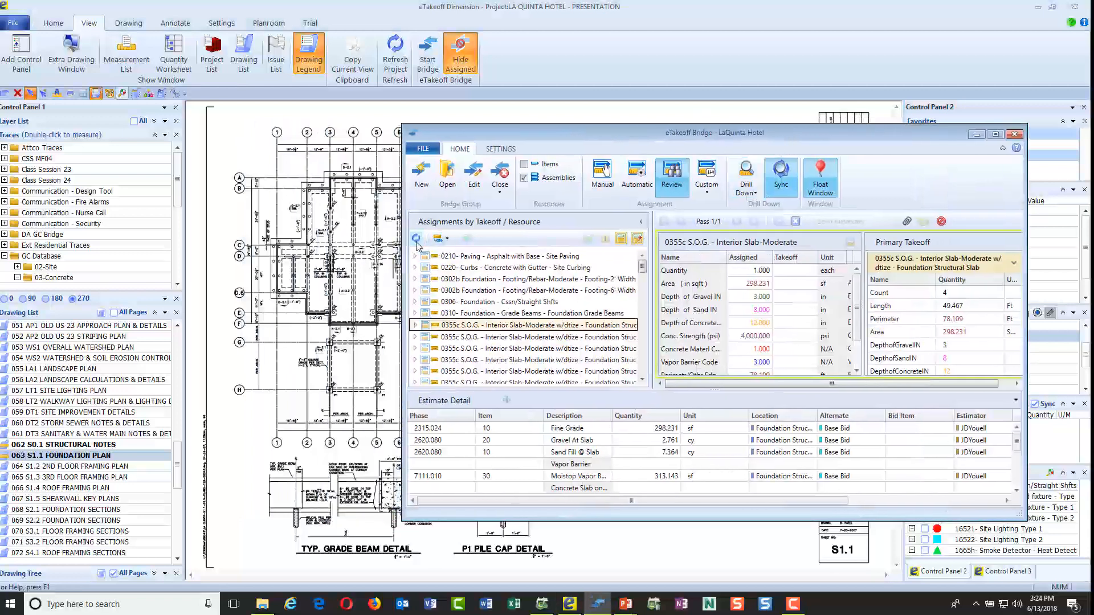
click(499, 185)
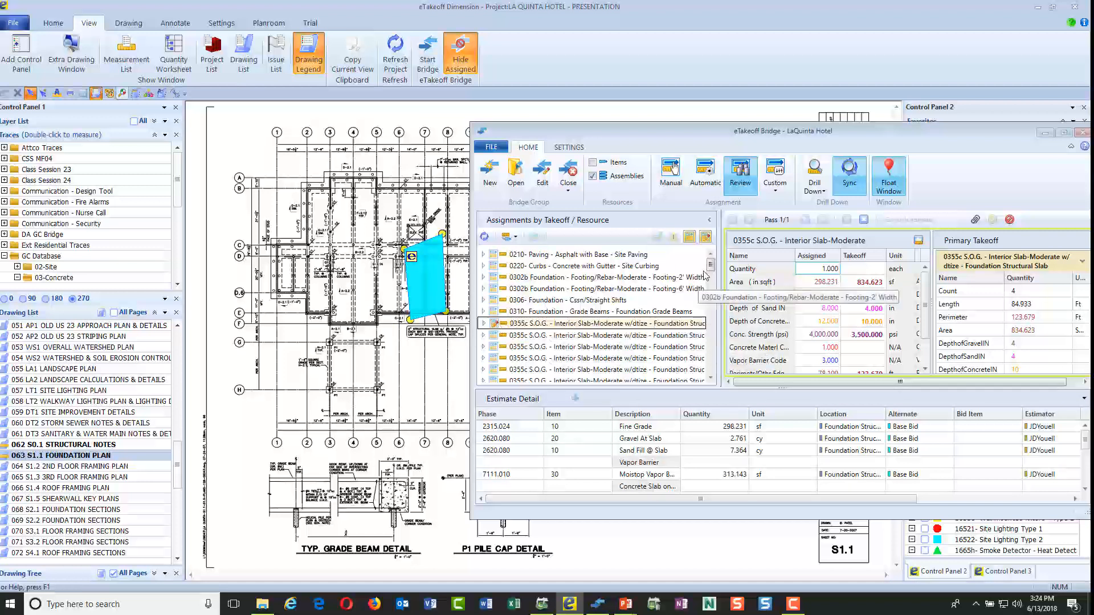
click(691, 238)
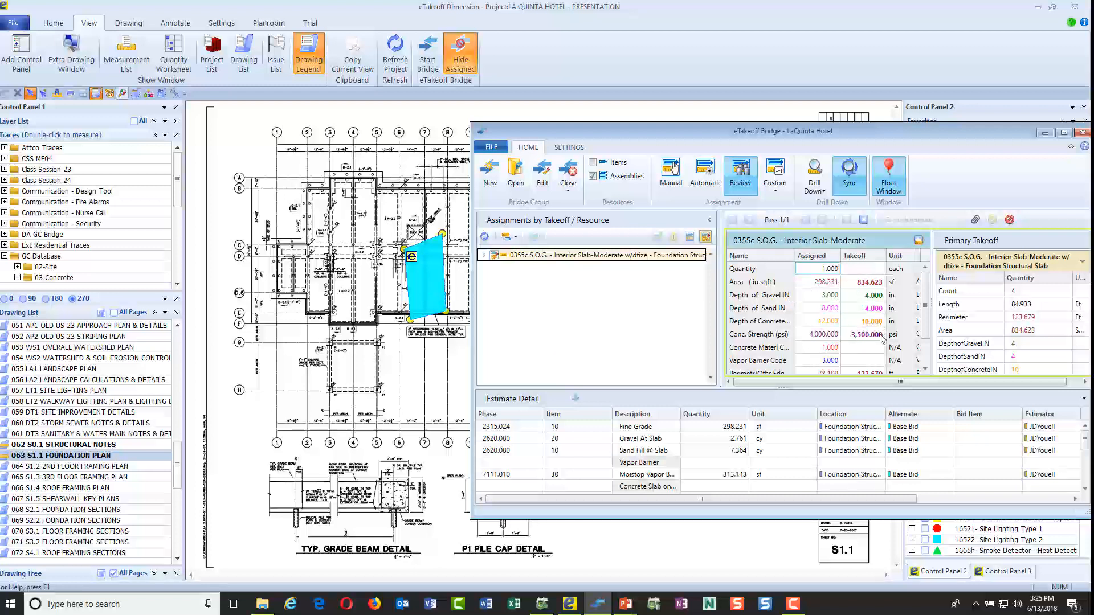
scroll(870, 344, down, 1)
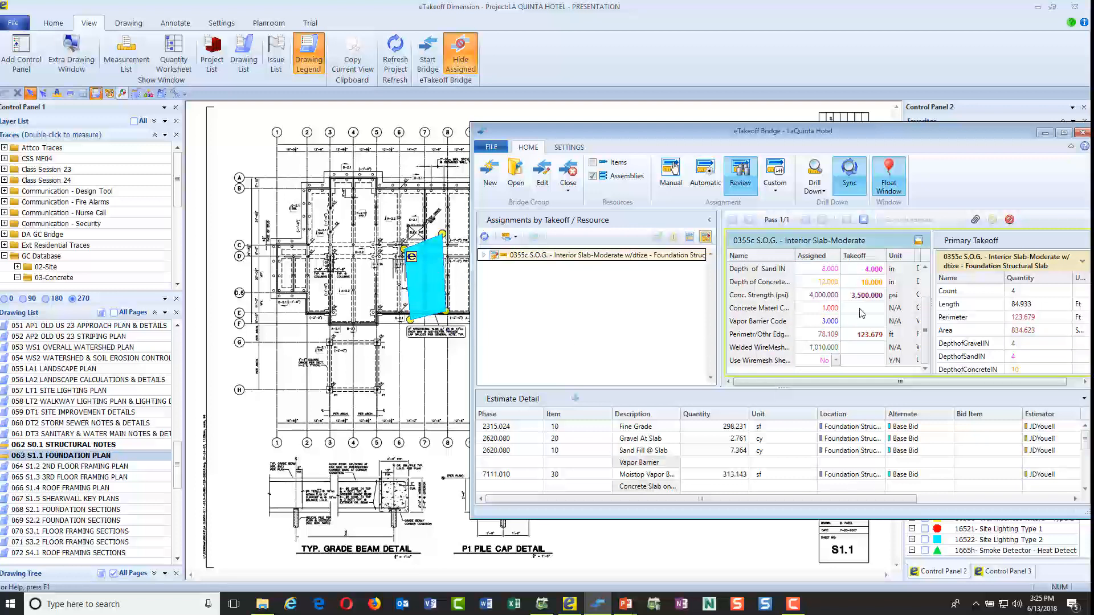
scroll(847, 311, up, 1)
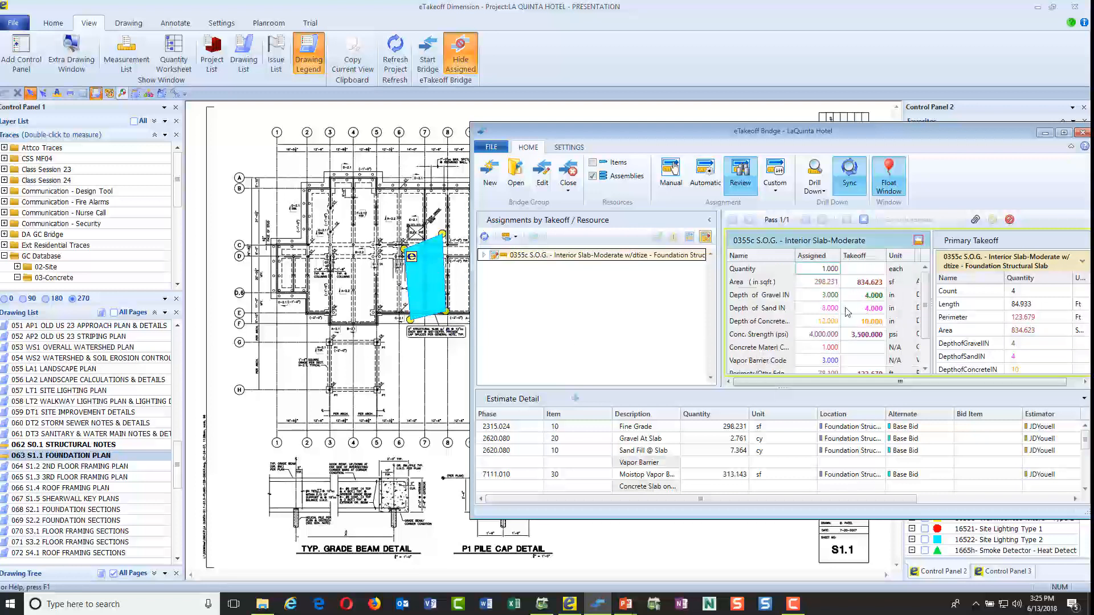
- Update the slab assembly's assigned values from the takeoff and append "- Chnaged as per Addenda" to its description
click(918, 245)
click(874, 241)
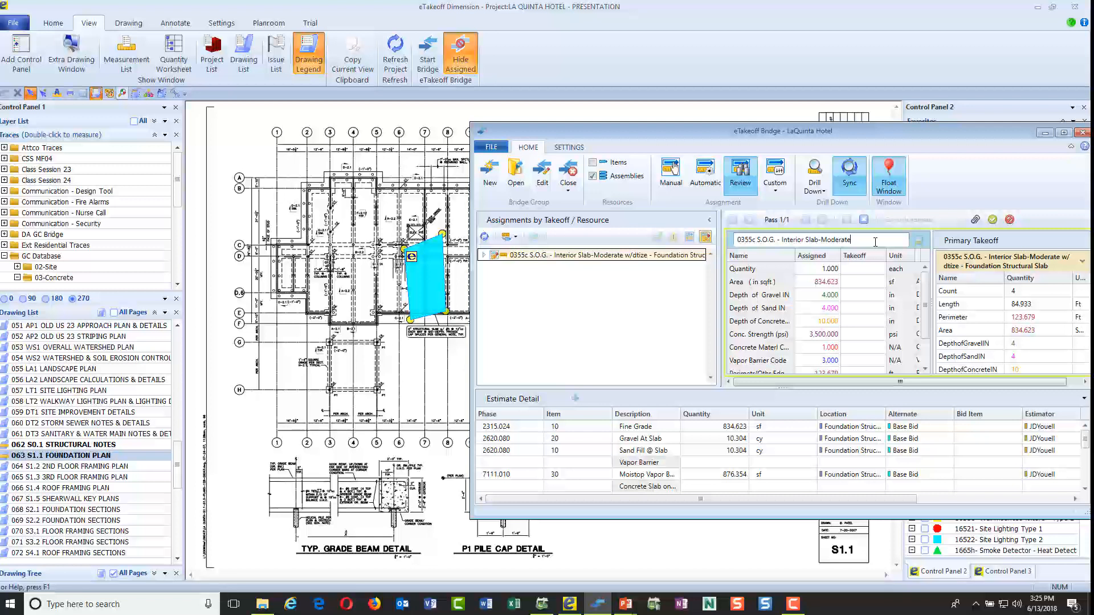
text(- Chnaged as per Addenda)
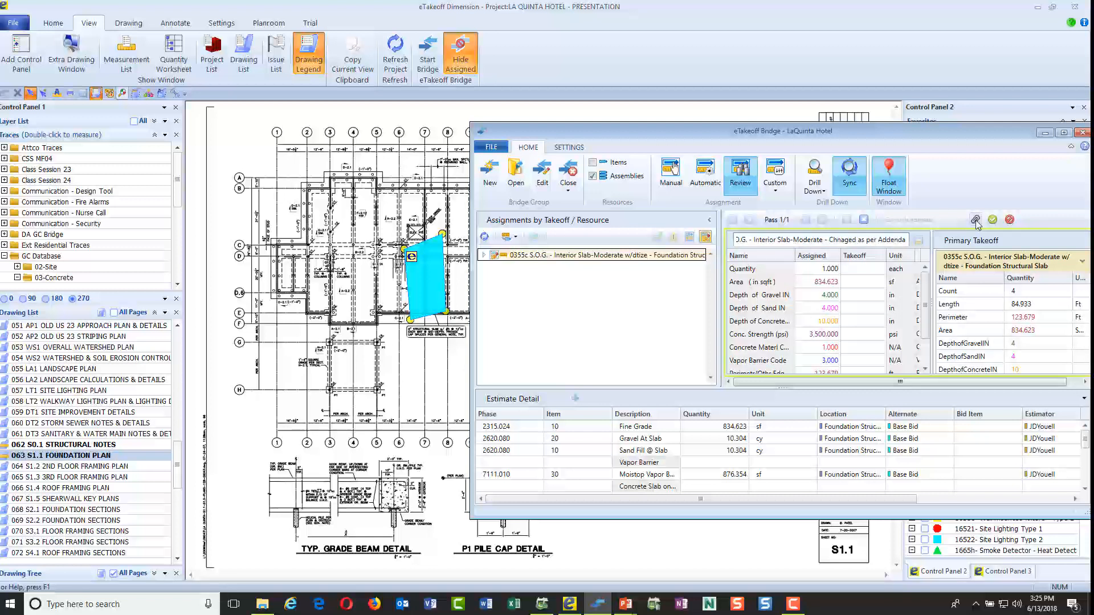
- Add a note stating who changed the slab assembly as per Addenda and whom to check with, and save the updated assignment
click(975, 220)
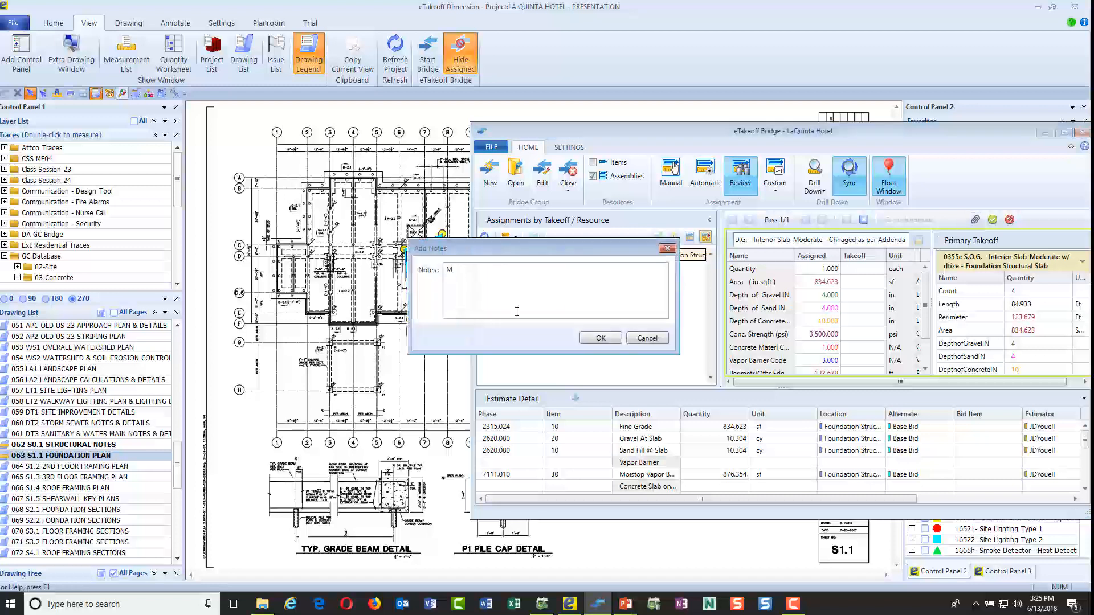
text(Mark Changed this as per Addenda Check)
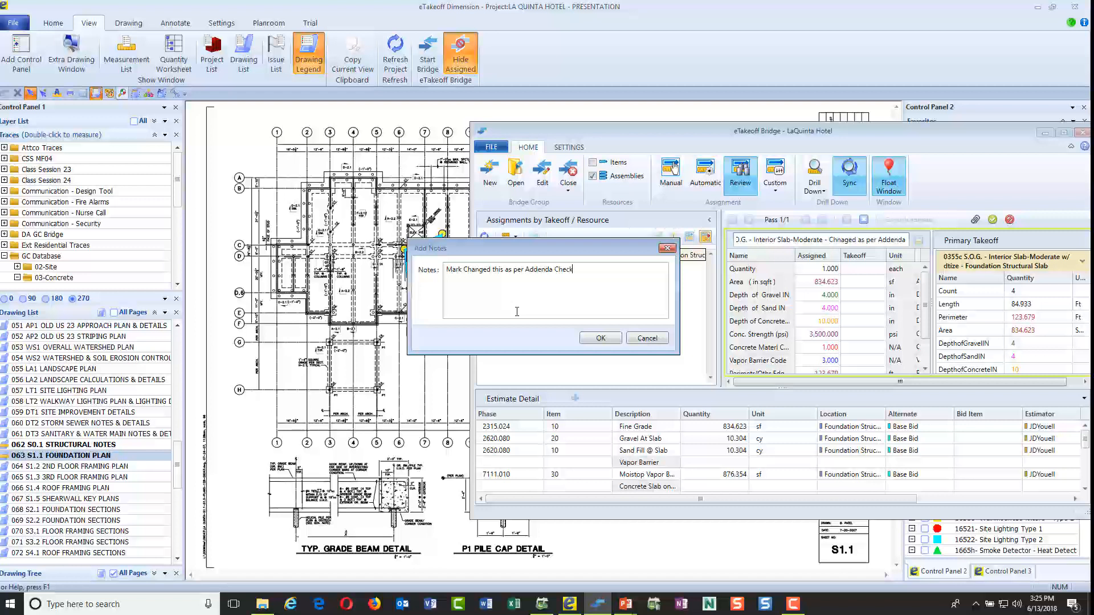
text( with Jim)
click(592, 339)
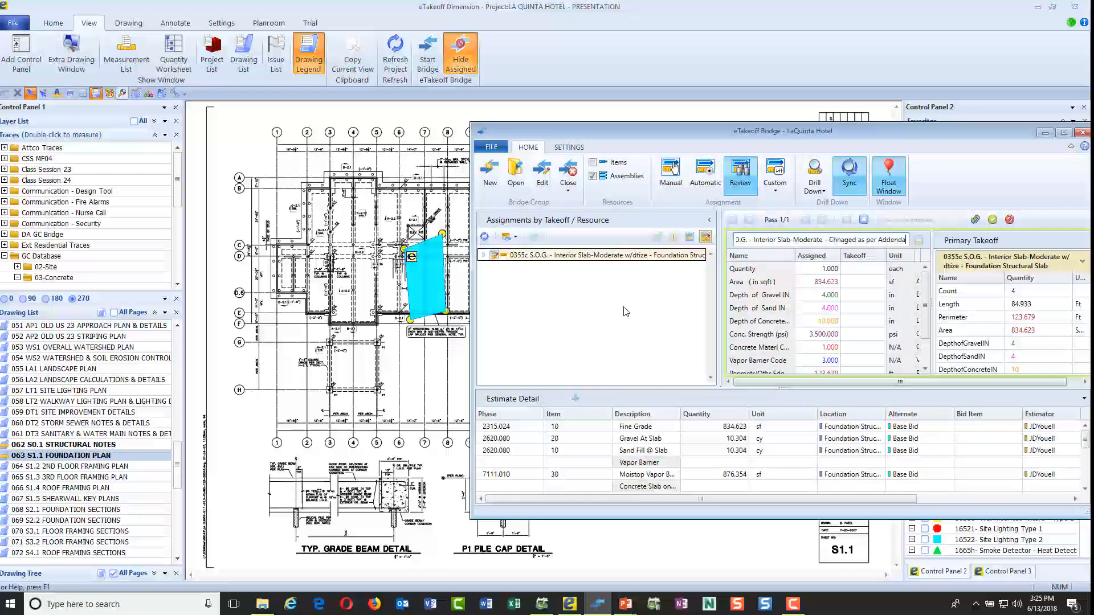
click(991, 220)
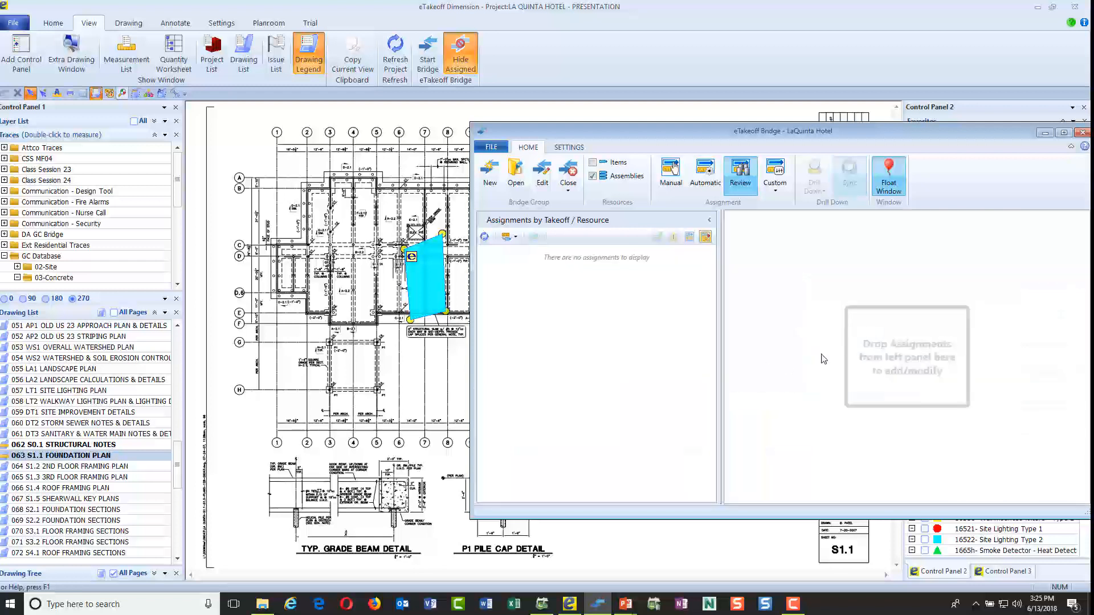
- Close the LaQuinta Hotel bridge group, minimize the bridge window, and return to the estimate in Sage Estimating
click(568, 190)
click(588, 220)
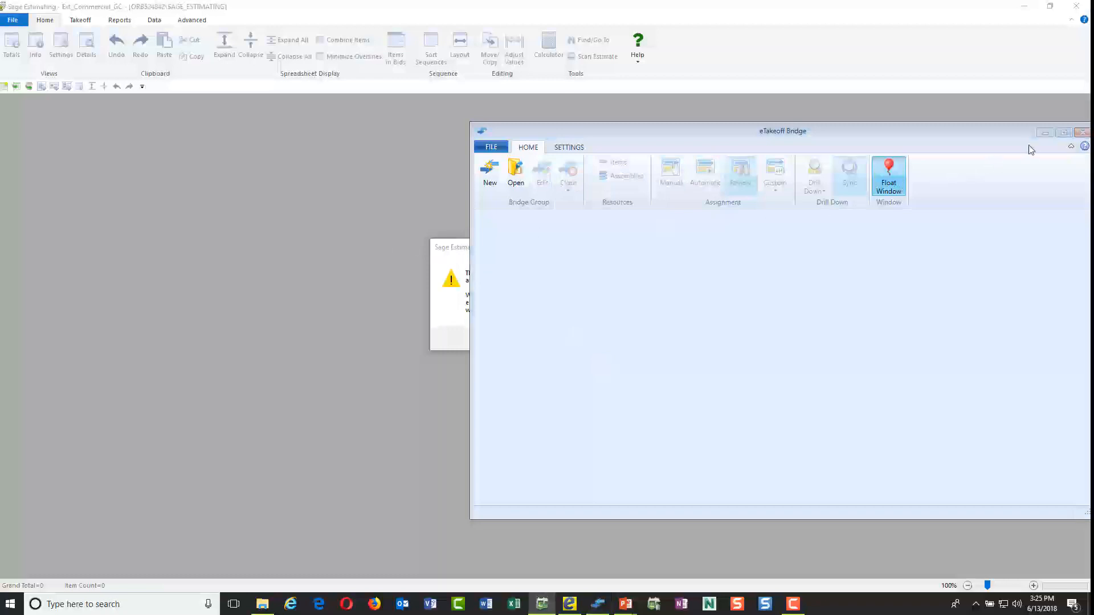
click(1045, 133)
click(577, 340)
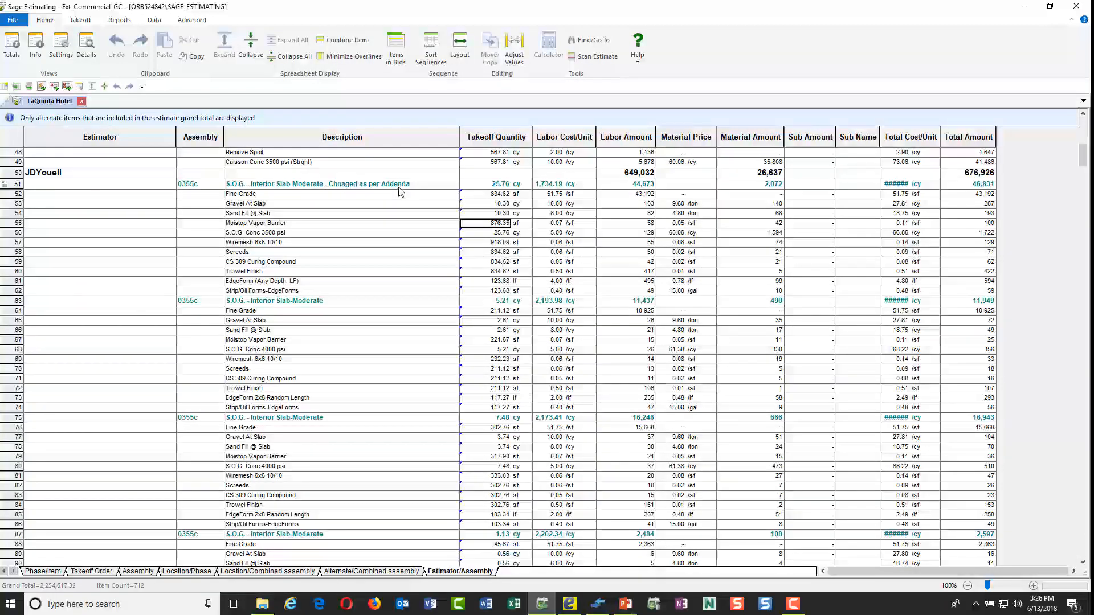
- Review the S.O.G. - Interior Slab-Moderate - Chnaged as per Addenda assembly and audit the values of its pass 3
right_click(378, 184)
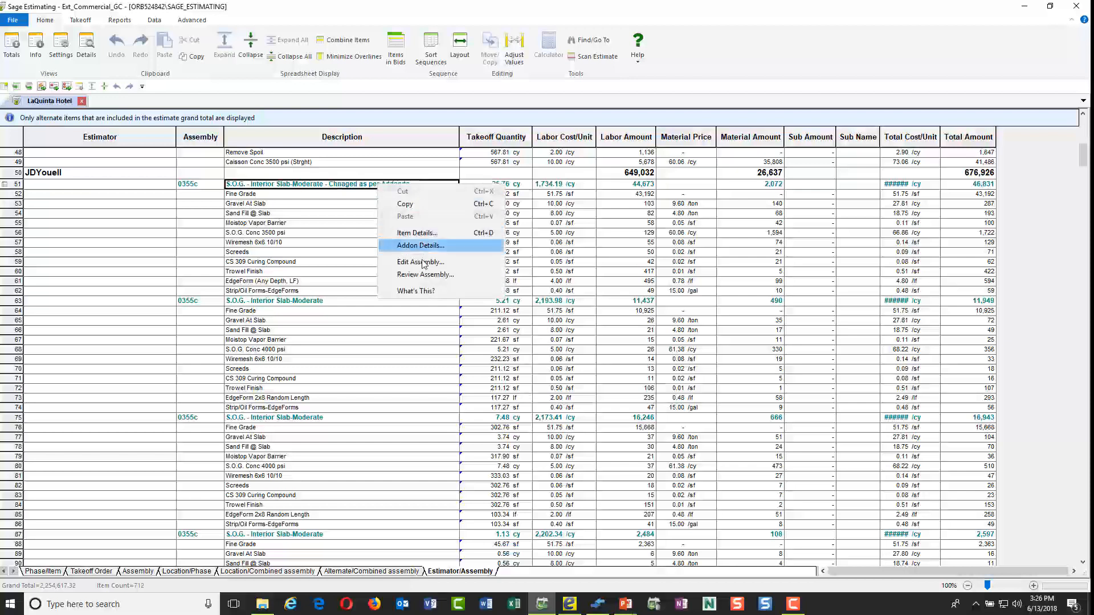
click(422, 276)
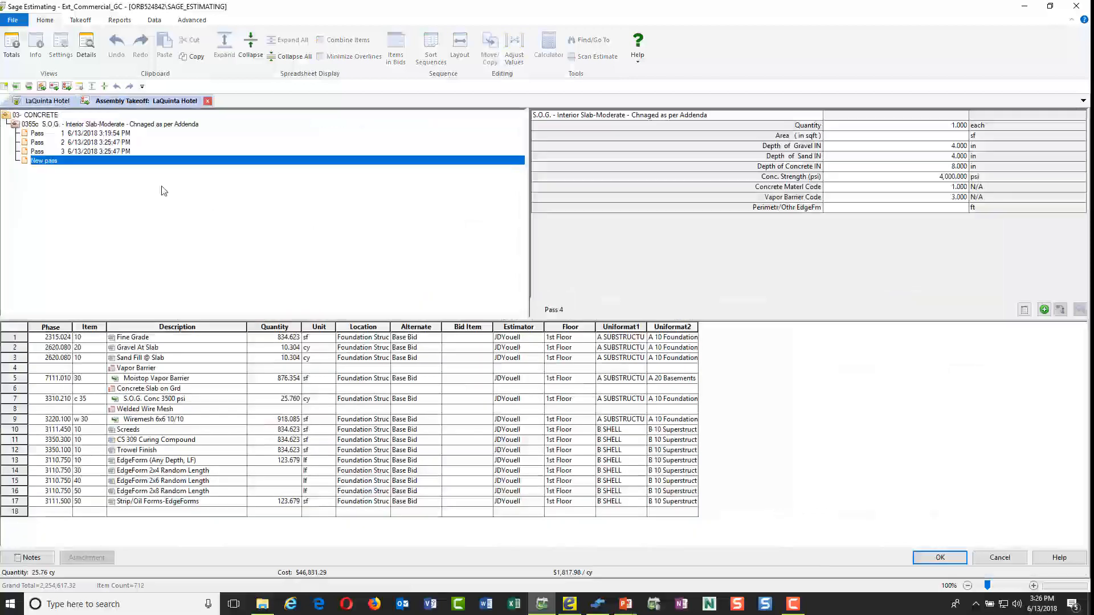
click(98, 151)
right_click(247, 199)
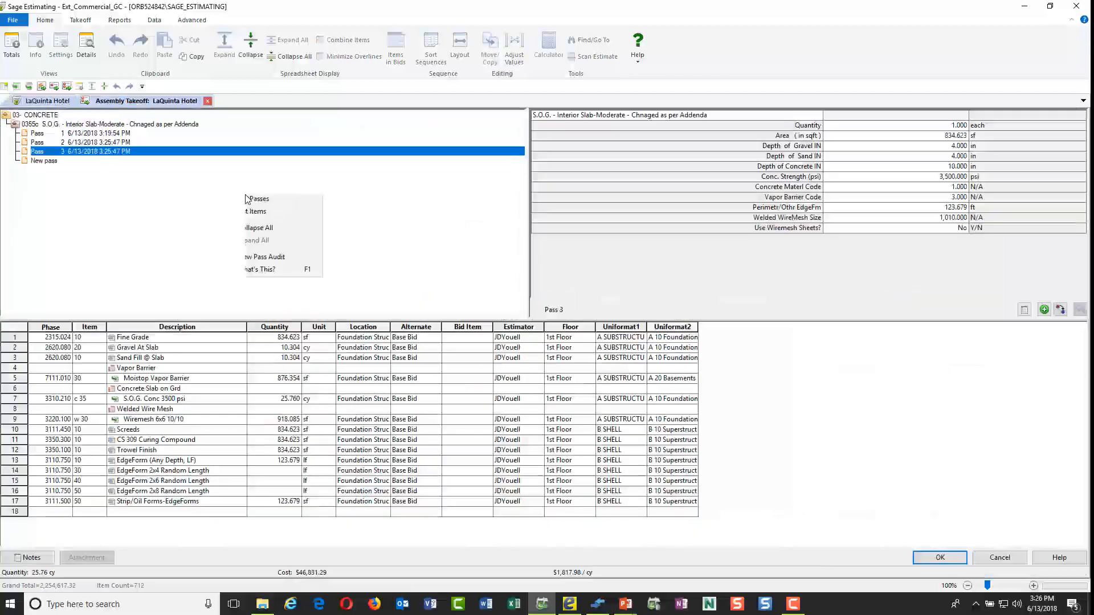
click(267, 258)
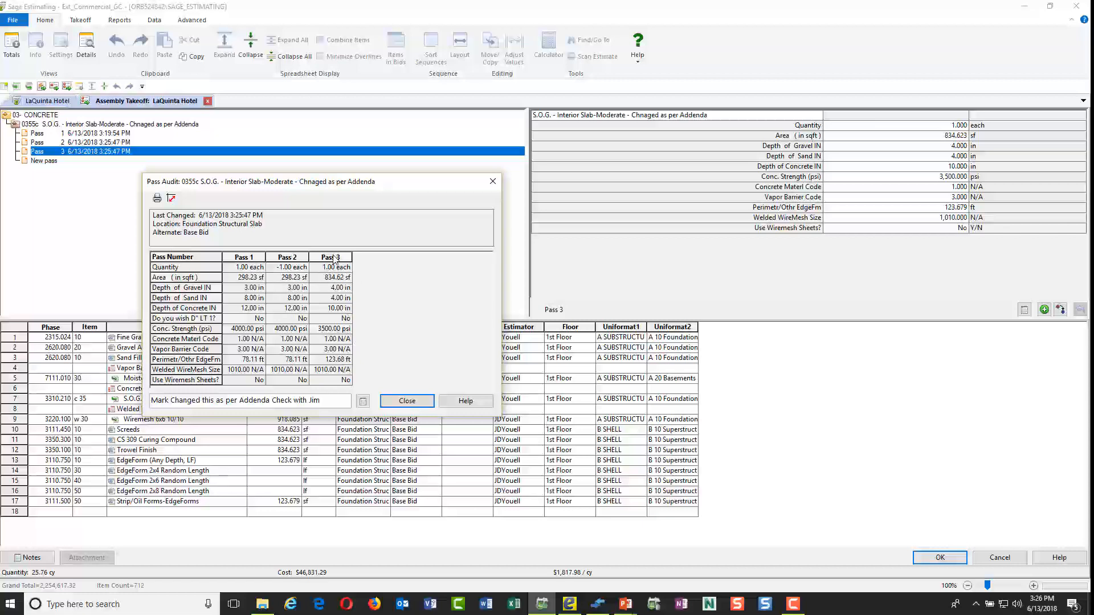
click(335, 257)
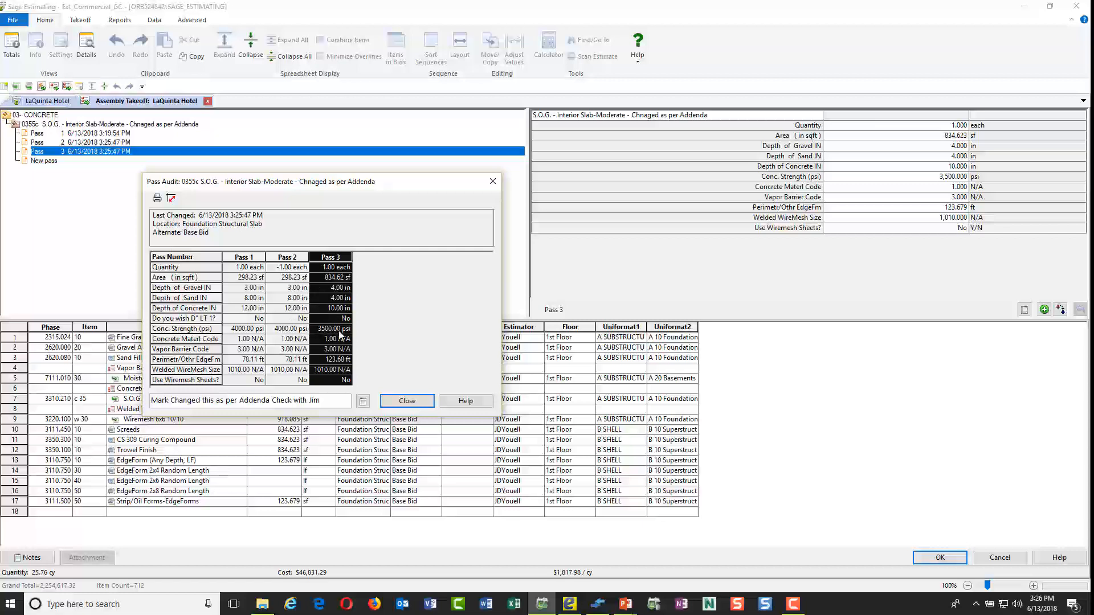
- Read the full assembly note for the changed slab pass, and close the pass audit and the assembly review
click(363, 401)
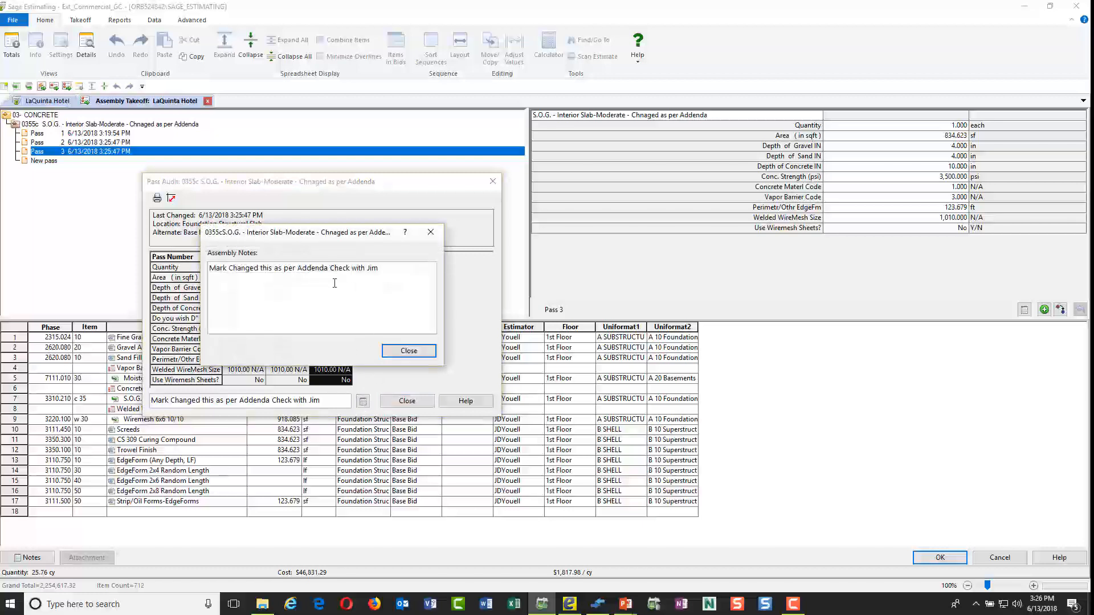
click(405, 351)
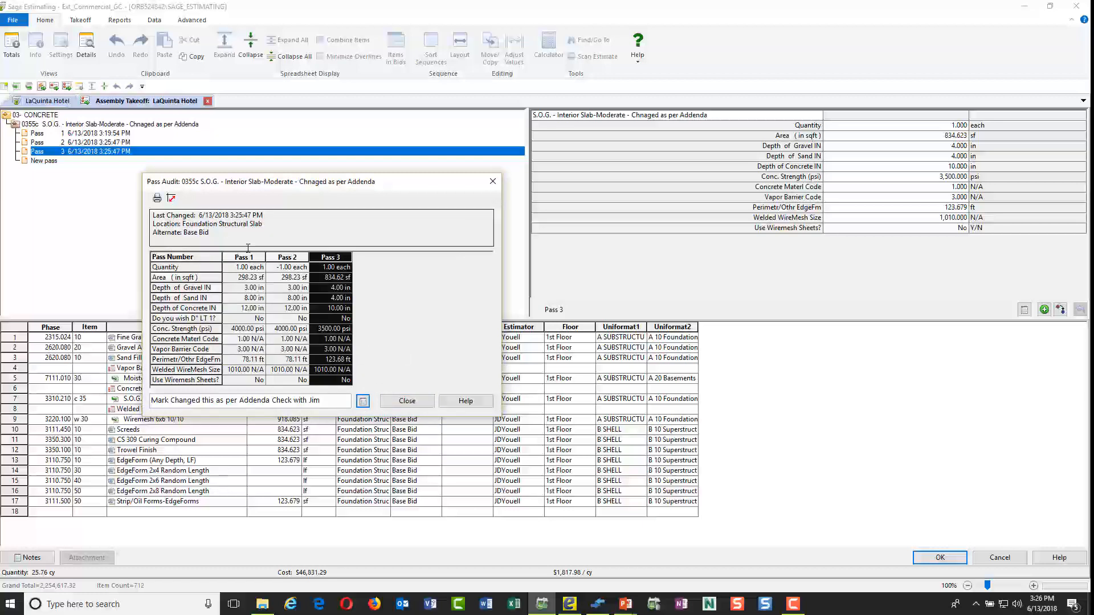
click(407, 402)
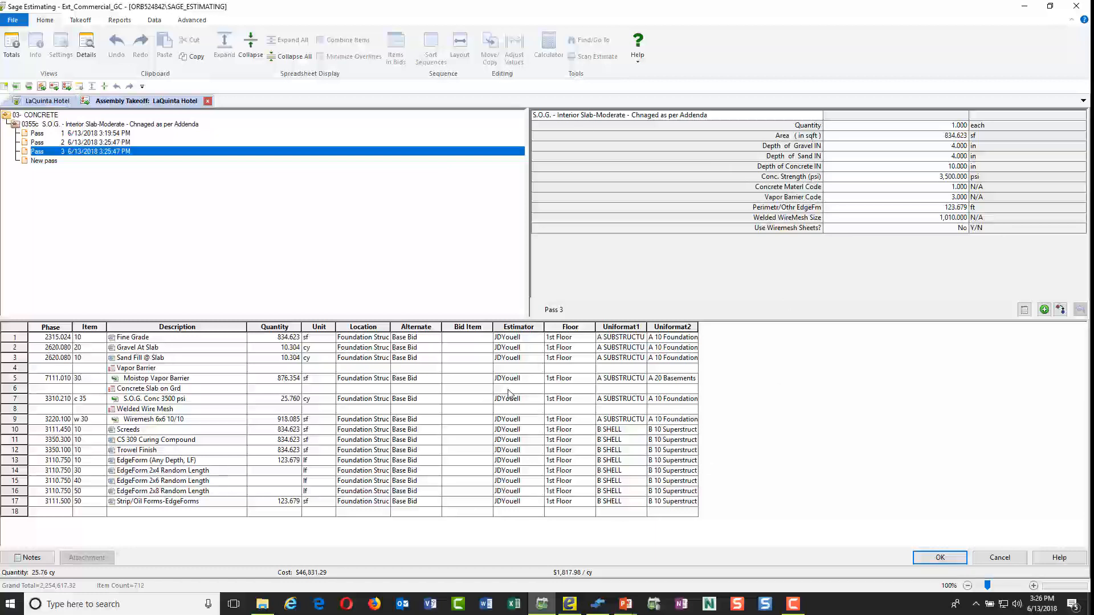
click(1005, 559)
click(1005, 559)
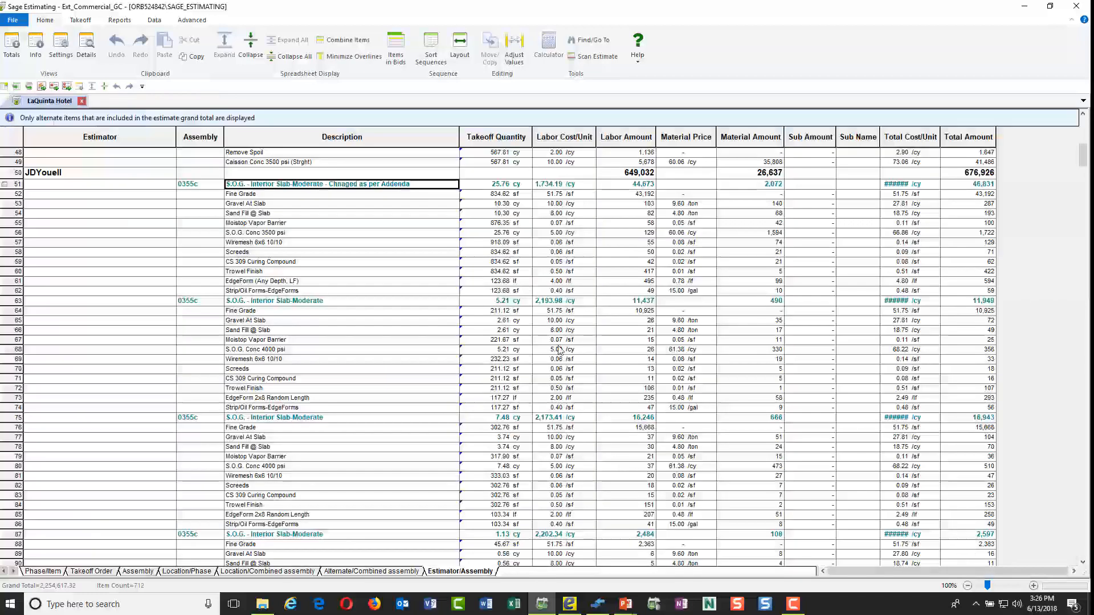